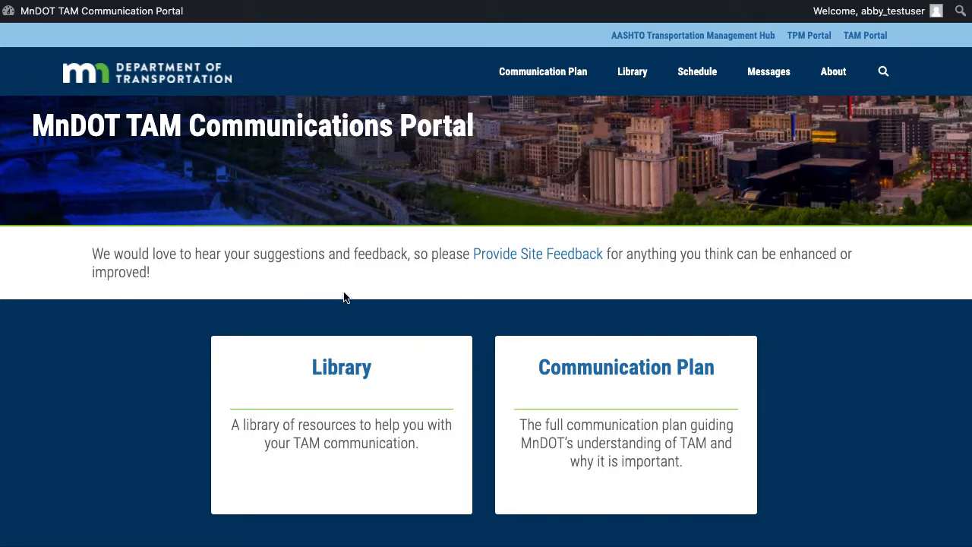
# Step: Open the portal's admin dashboard and look over the options for Documents, Videos and Event Sets
pyautogui.scroll(-15, 343, 297)
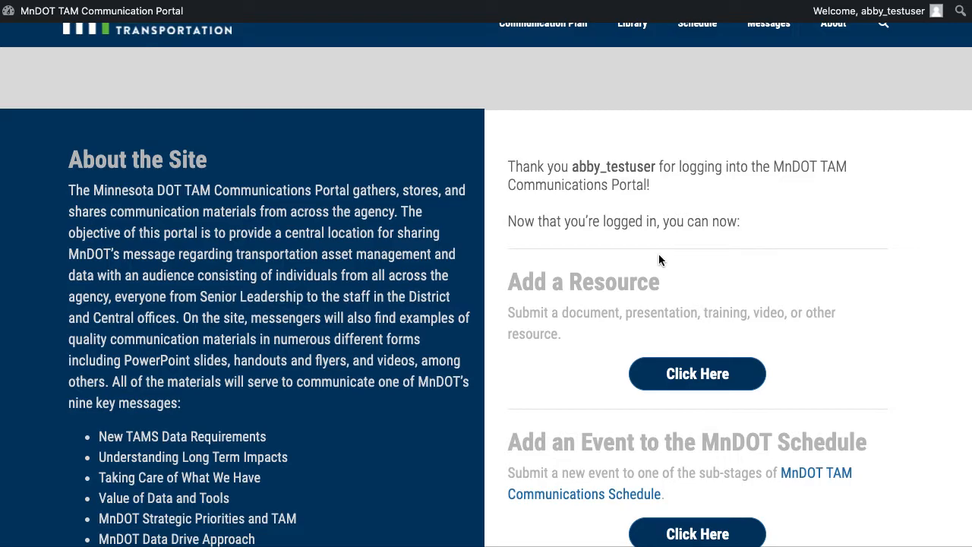
pyautogui.scroll(12, 658, 254)
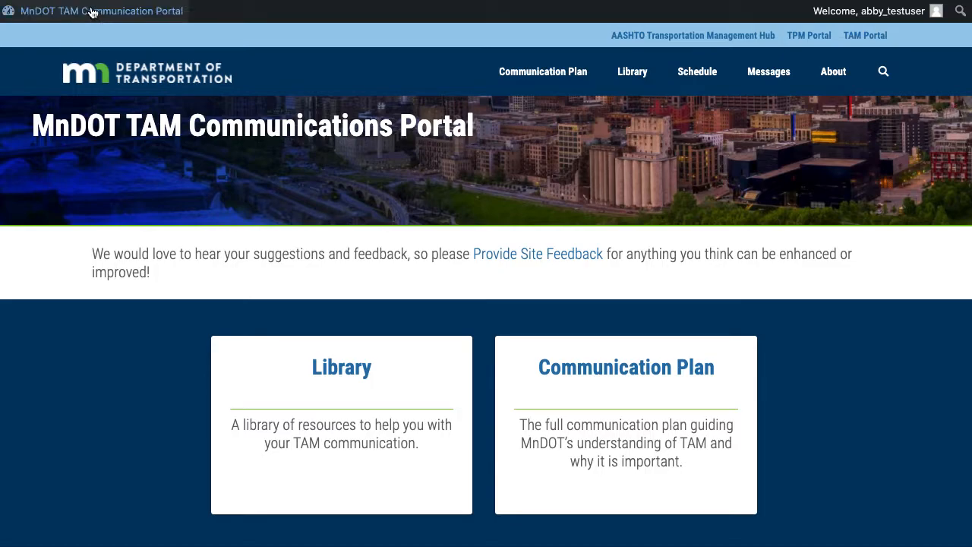
pyautogui.moveTo(91, 12)
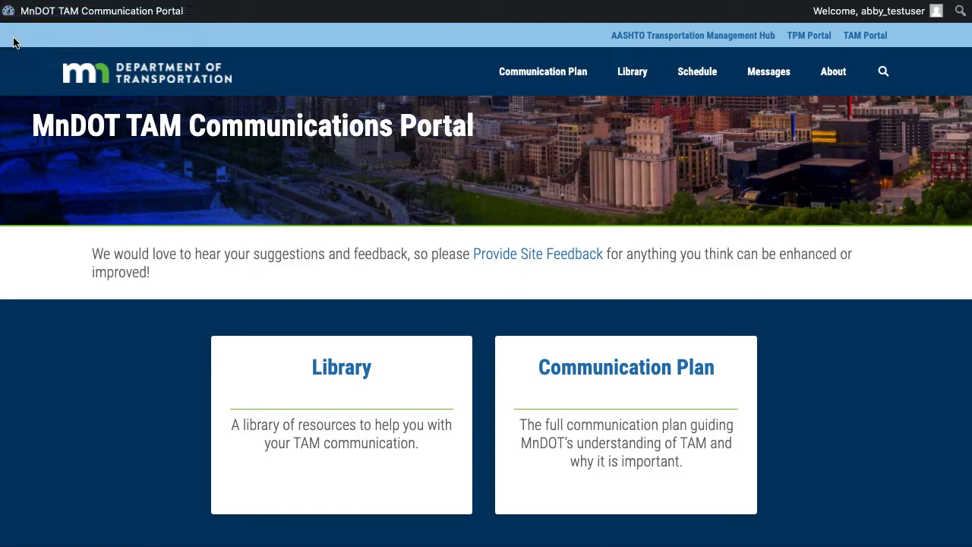
pyautogui.click(30, 38)
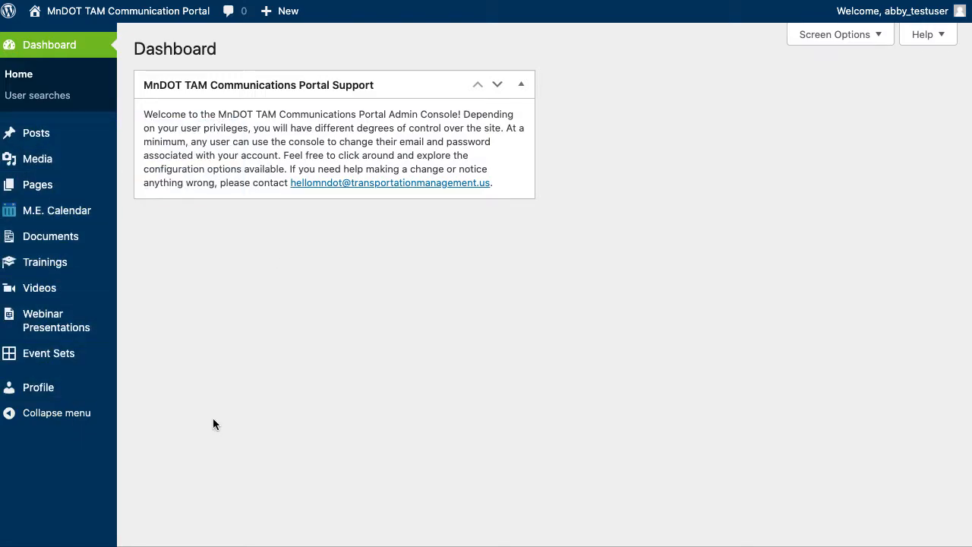
pyautogui.moveTo(85, 238)
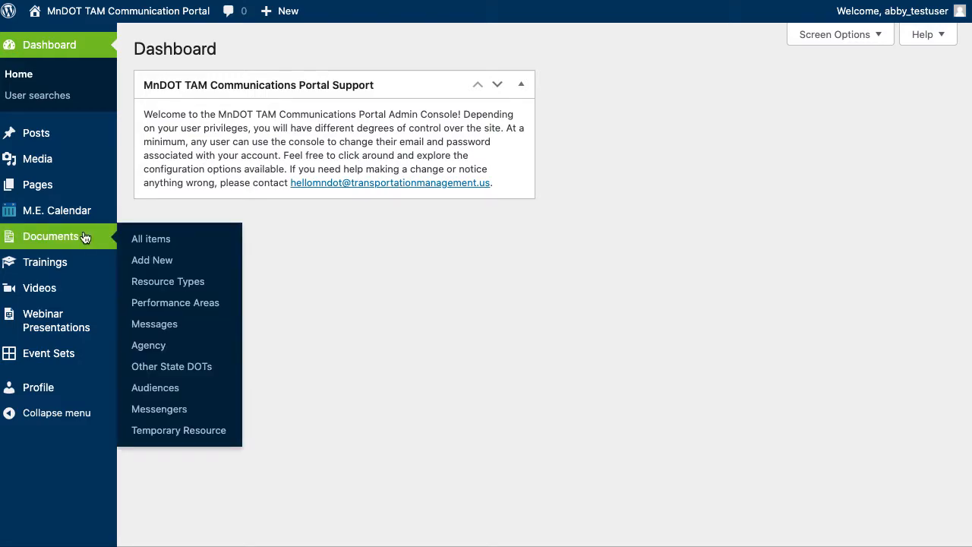
pyautogui.moveTo(72, 289)
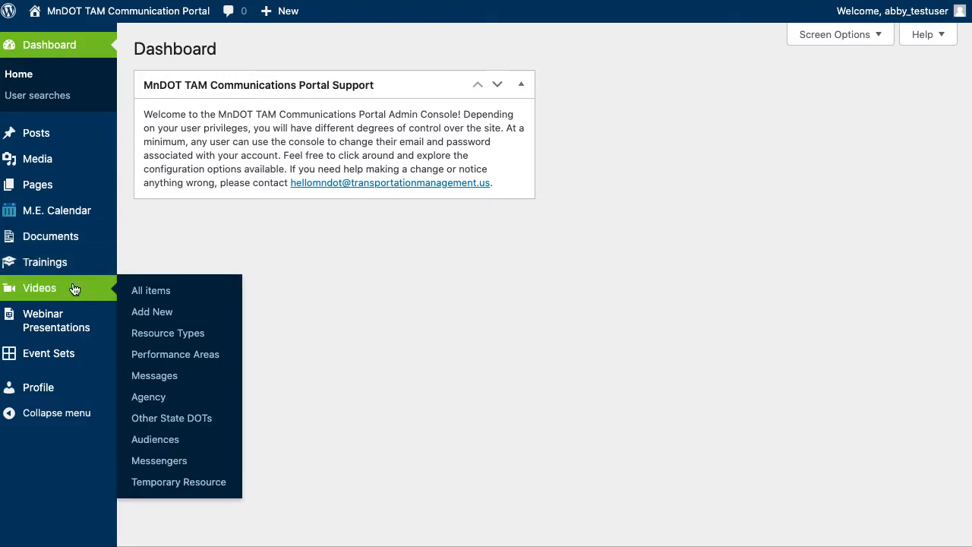
pyautogui.moveTo(92, 353)
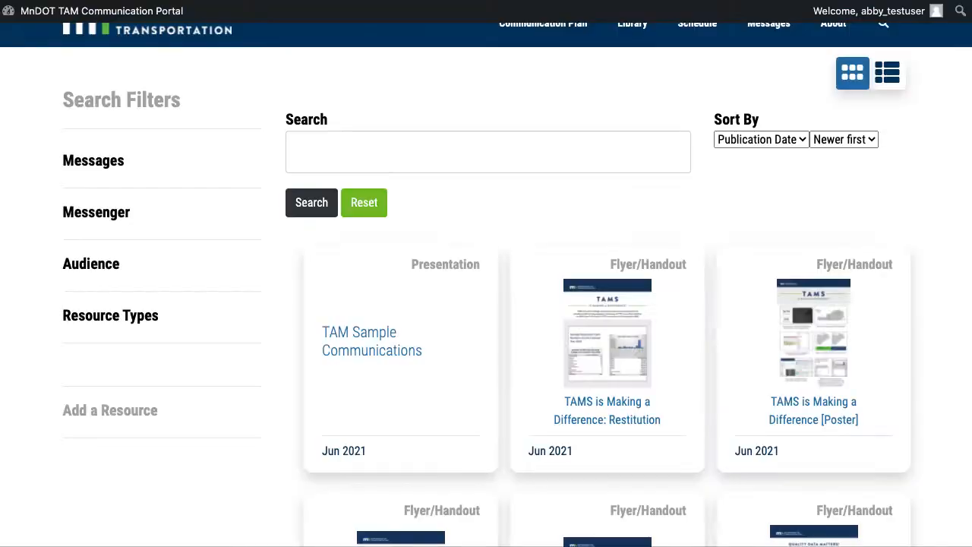
# Step: On the Library page, expand the Messages and Resource Types search filters to review their options
pyautogui.scroll(4, 461, 189)
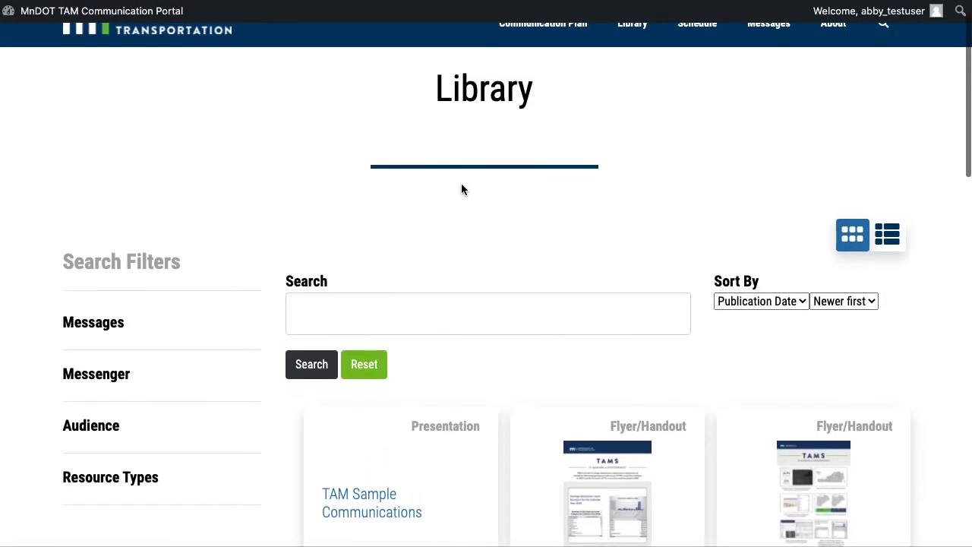
pyautogui.click(109, 334)
pyautogui.scroll(-2, 109, 336)
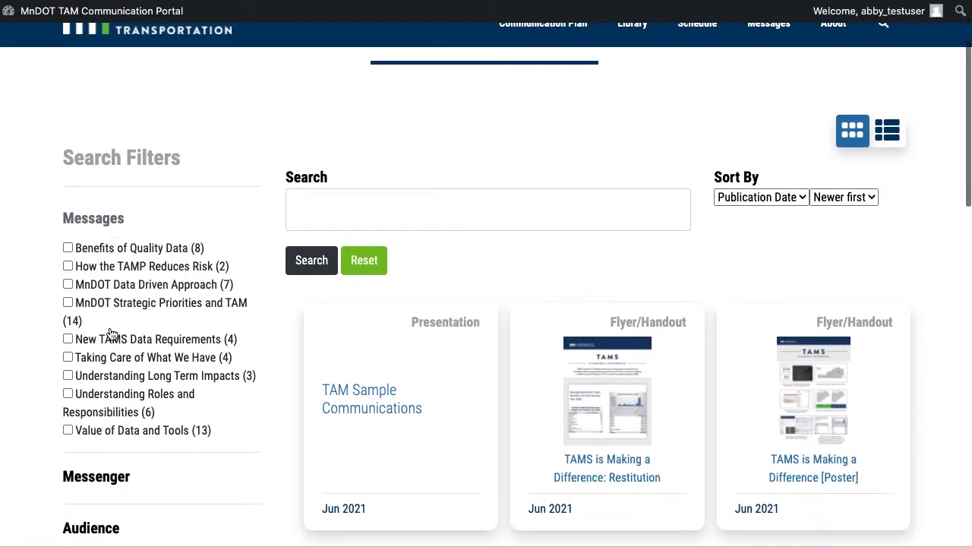
pyautogui.scroll(-2, 144, 304)
pyautogui.scroll(-1, 121, 402)
pyautogui.click(102, 448)
pyautogui.scroll(-3, 102, 451)
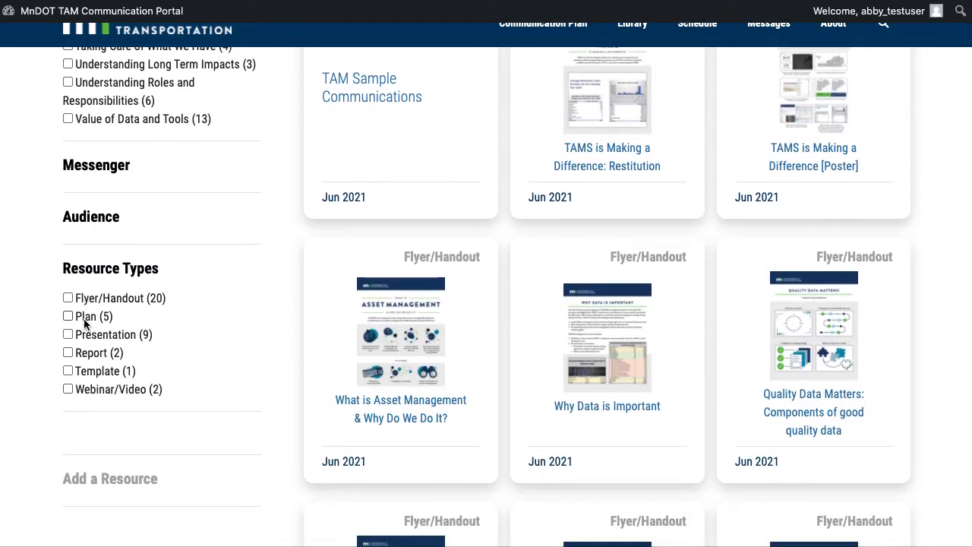
# Step: Return to the admin dashboard and open the list of all document items
pyautogui.click(114, 12)
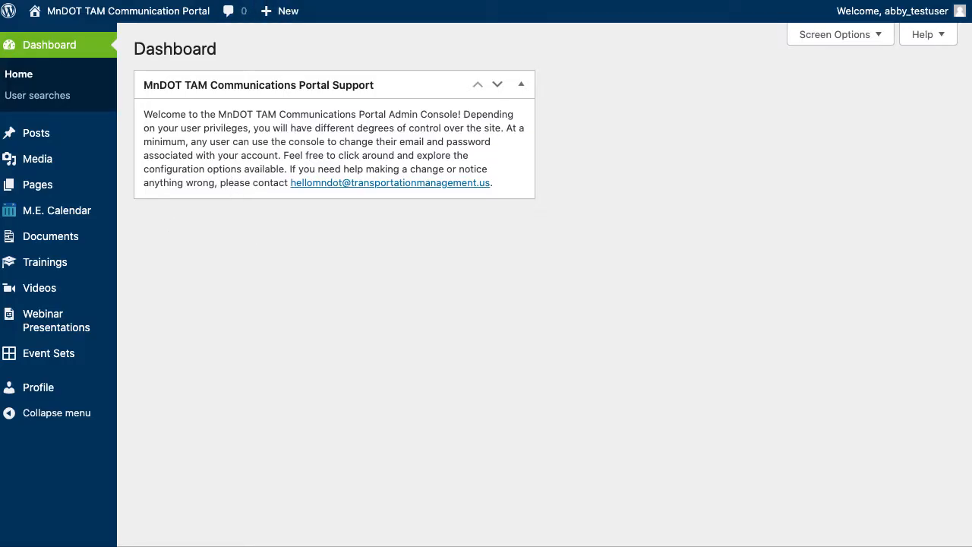
pyautogui.moveTo(79, 237)
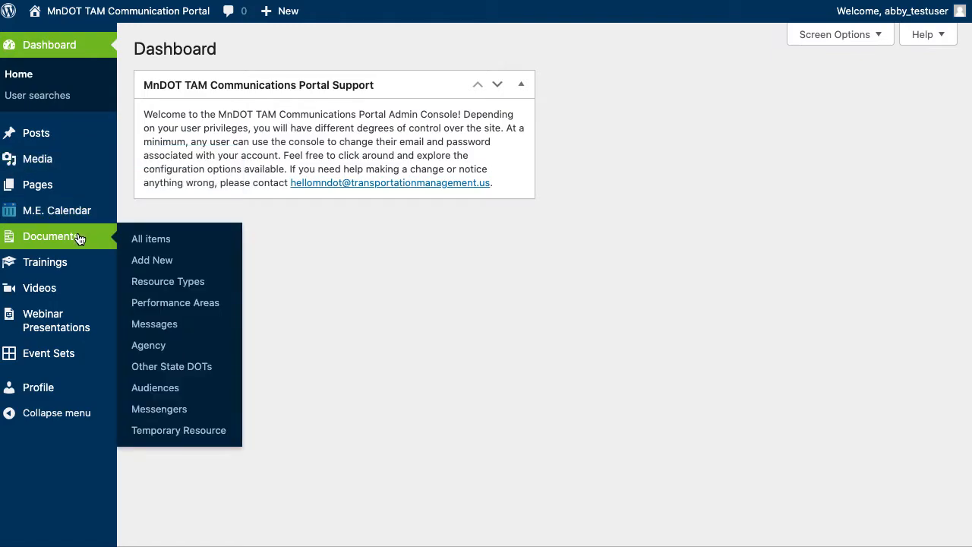
pyautogui.click(151, 240)
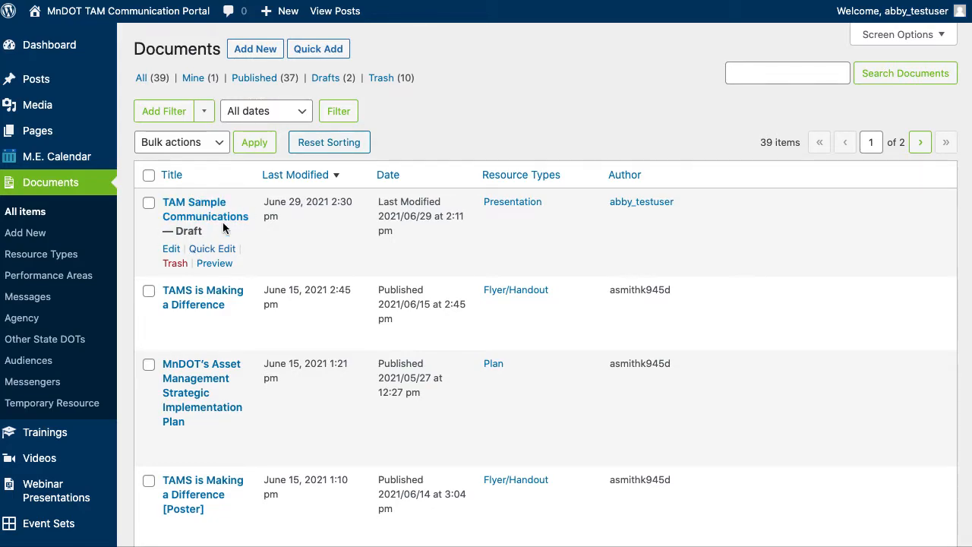
# Step: Quick-edit the draft TAM Sample Communications with Published as its status, and cancel the edit
pyautogui.moveTo(205, 233); pyautogui.dragTo(154, 237)
pyautogui.click(164, 230)
pyautogui.click(219, 251)
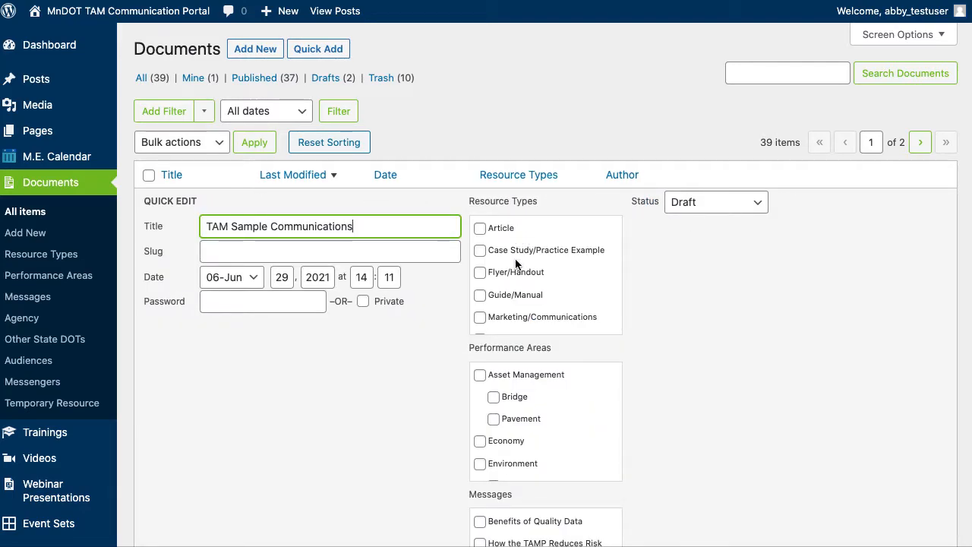
pyautogui.click(690, 202)
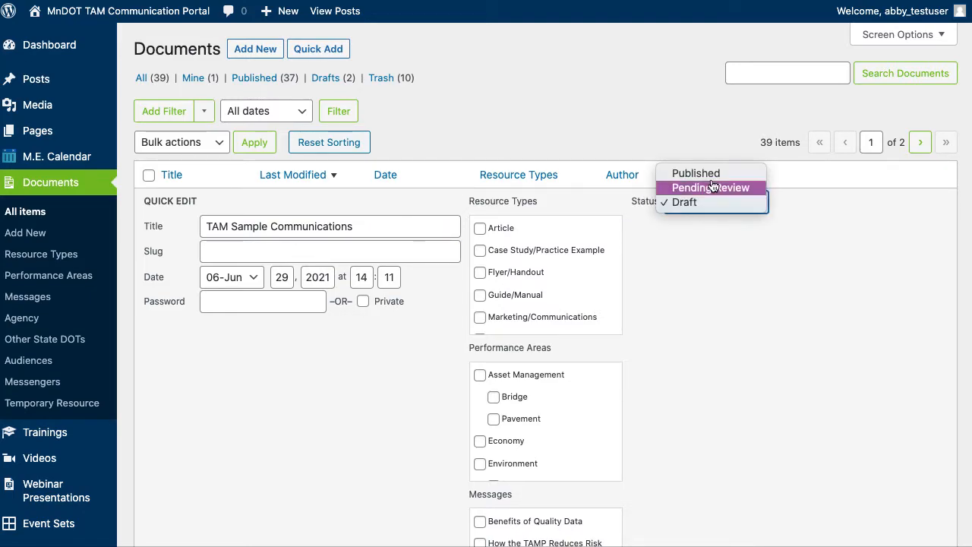
pyautogui.click(714, 174)
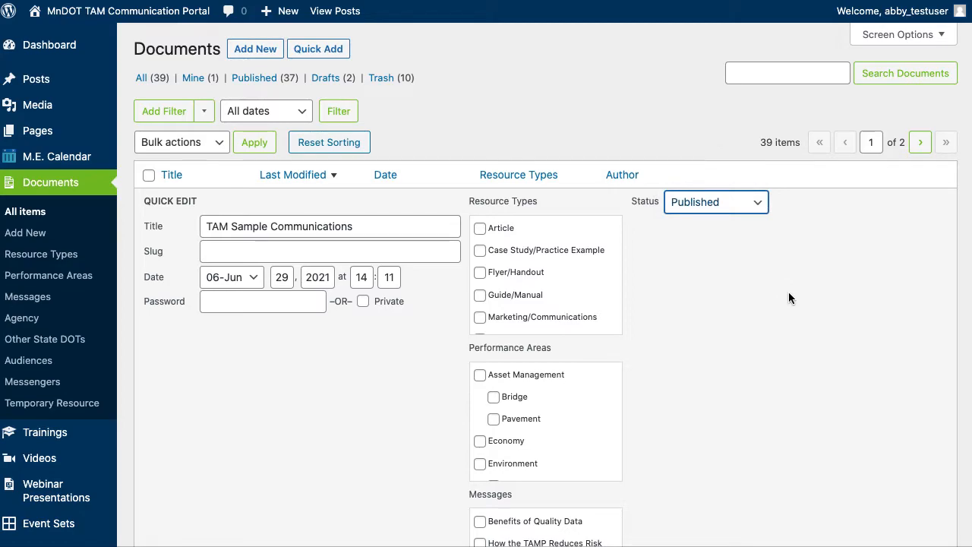
pyautogui.scroll(-1, 788, 298)
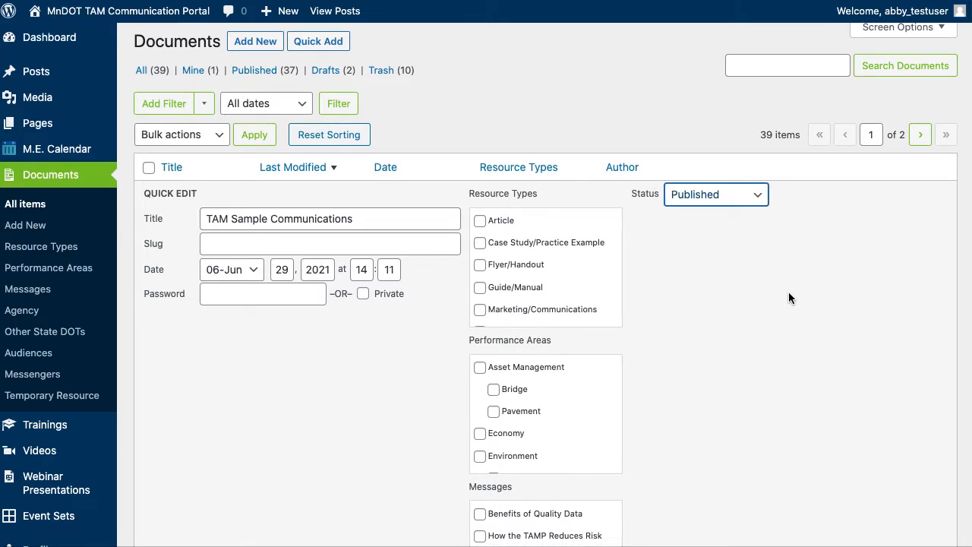
pyautogui.scroll(-10, 788, 296)
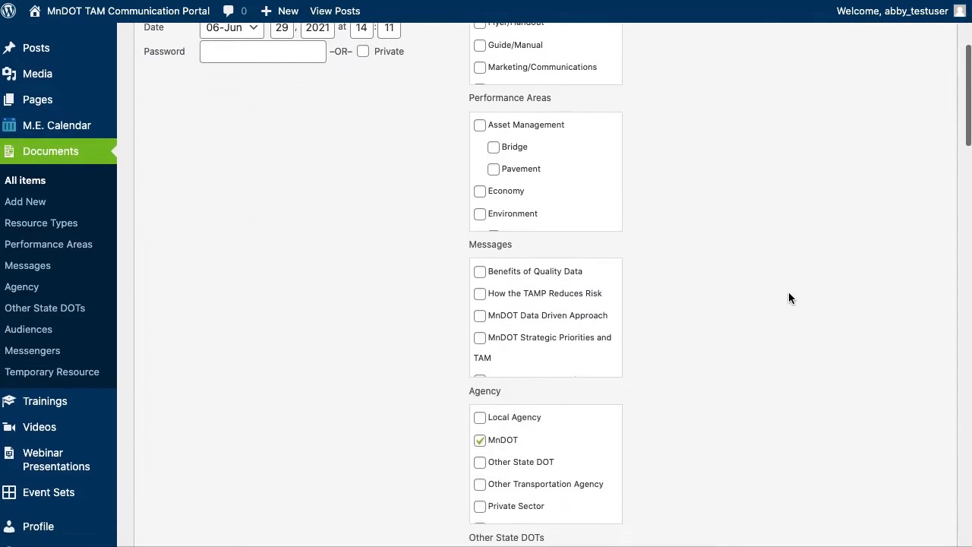
pyautogui.scroll(-2, 789, 298)
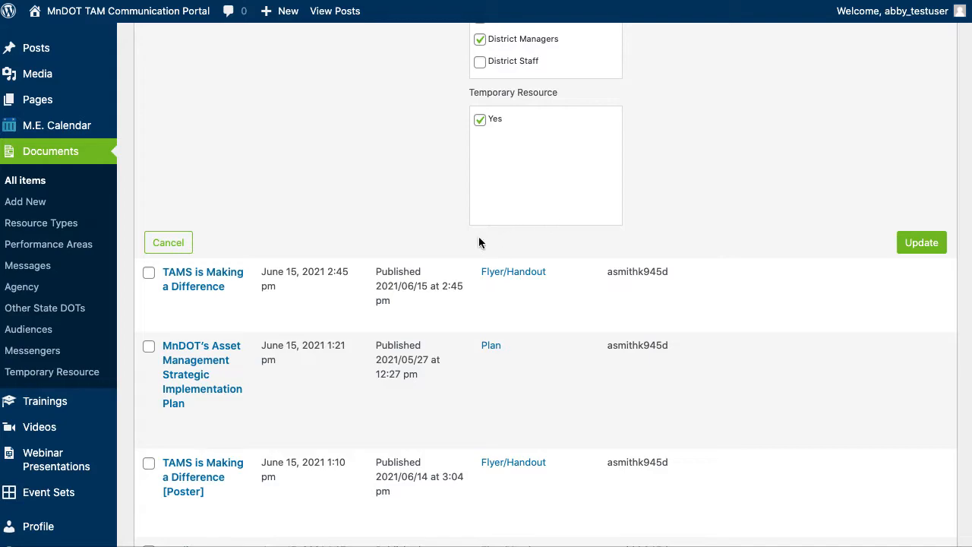
pyautogui.click(168, 242)
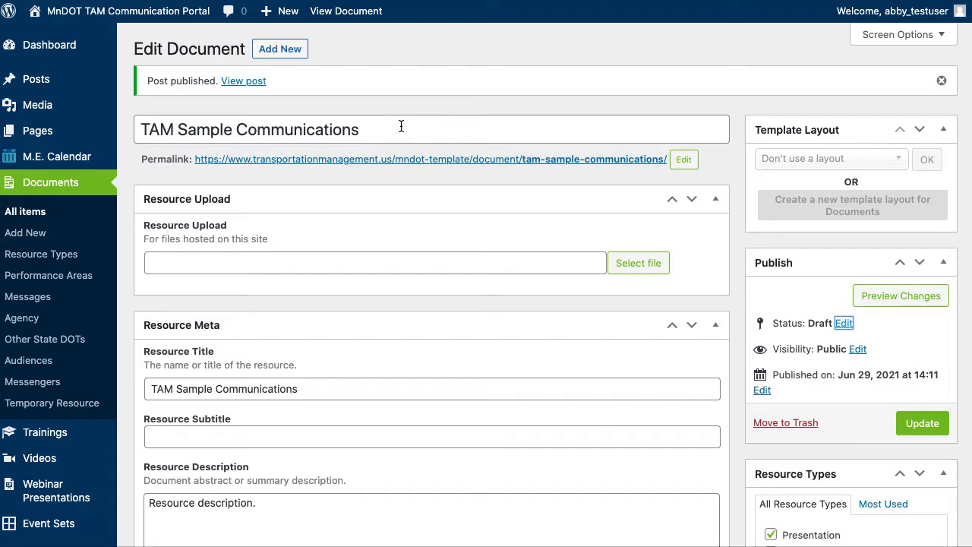
# Step: Examine the title and description fields in the Resource Meta section of the TAM Sample Communications document
pyautogui.scroll(-1, 417, 262)
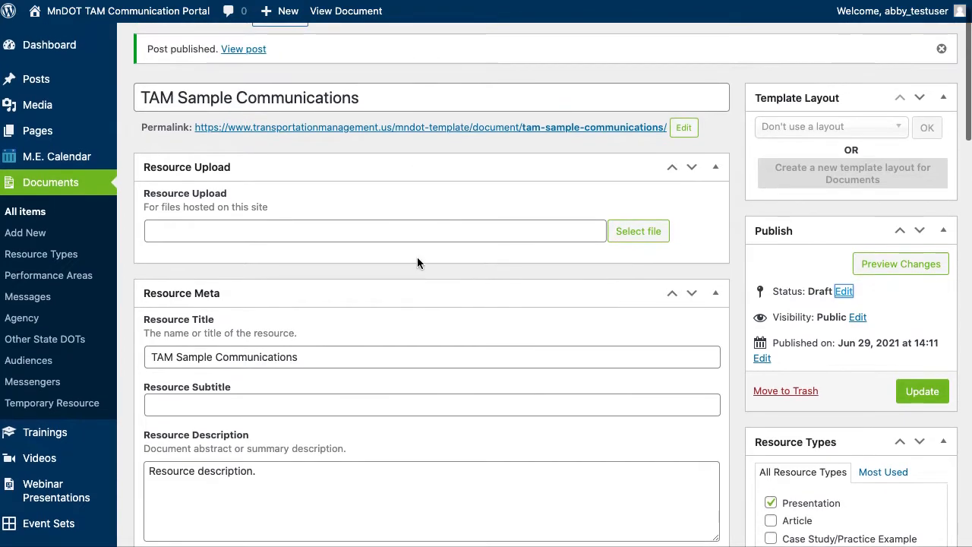
pyautogui.tripleClick(341, 358)
pyautogui.scroll(-2, 324, 404)
pyautogui.click(323, 397)
pyautogui.tripleClick(286, 398)
pyautogui.scroll(-1, 289, 393)
pyautogui.scroll(-2, 289, 393)
pyautogui.click(290, 308)
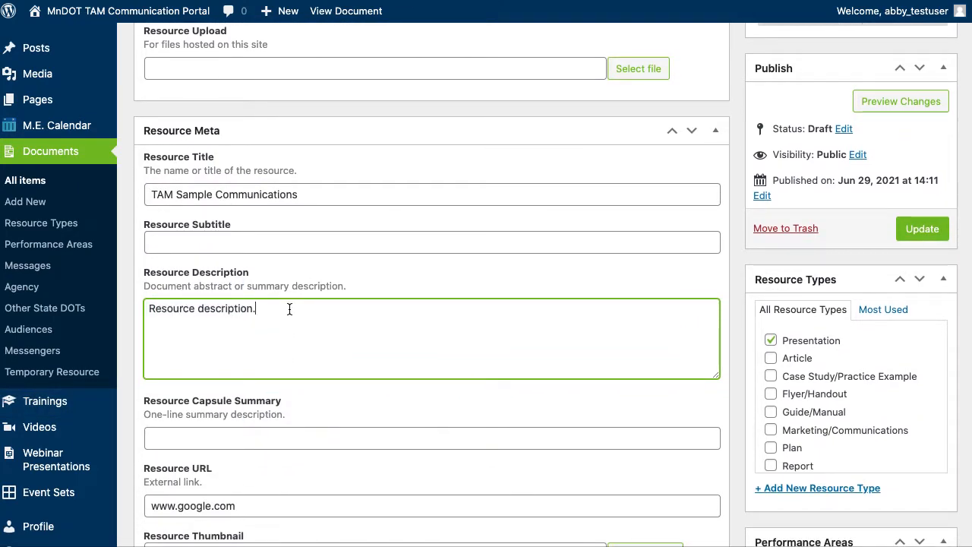
pyautogui.tripleClick(195, 308)
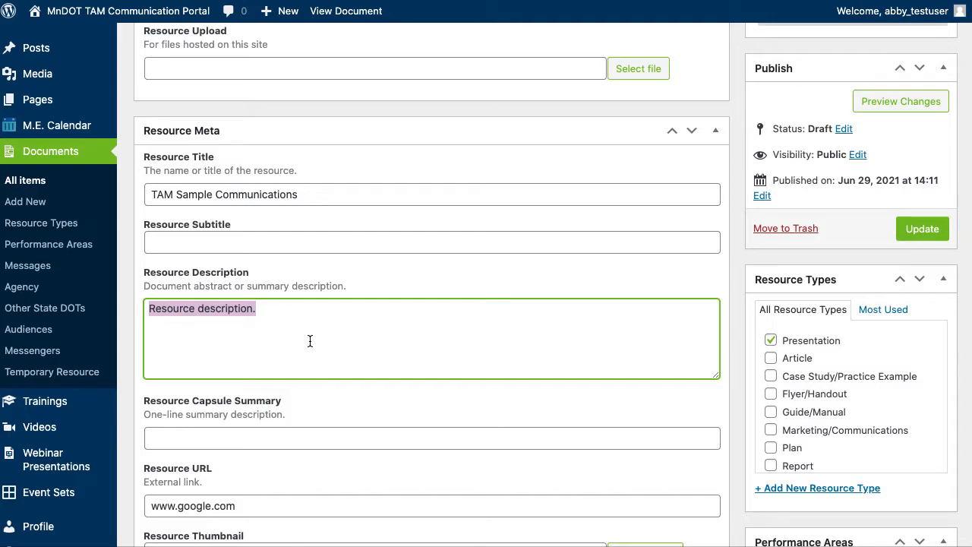
# Step: Examine the document's external resource URL, thumbnail and Resource Upload fields without changing them
pyautogui.scroll(-3, 310, 341)
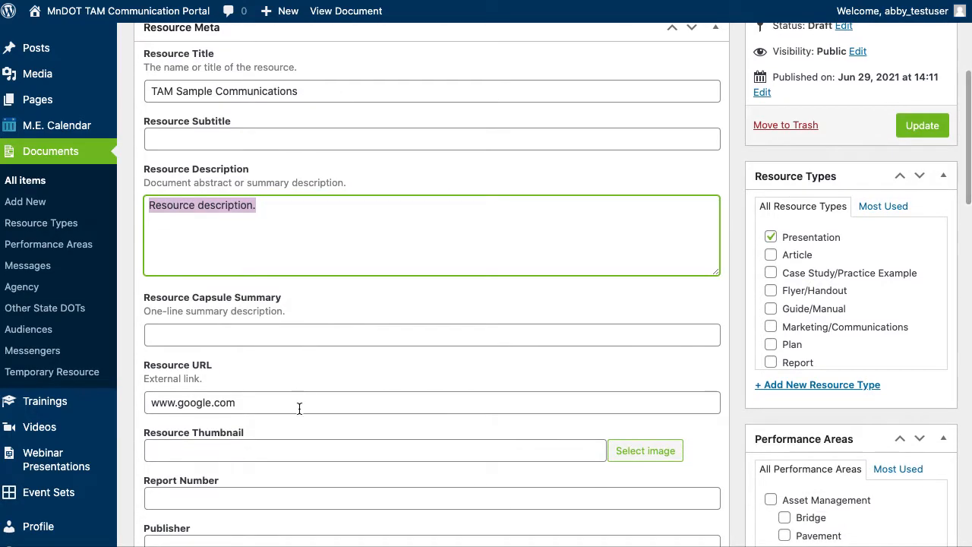
pyautogui.click(293, 403)
pyautogui.moveTo(293, 402); pyautogui.dragTo(139, 402)
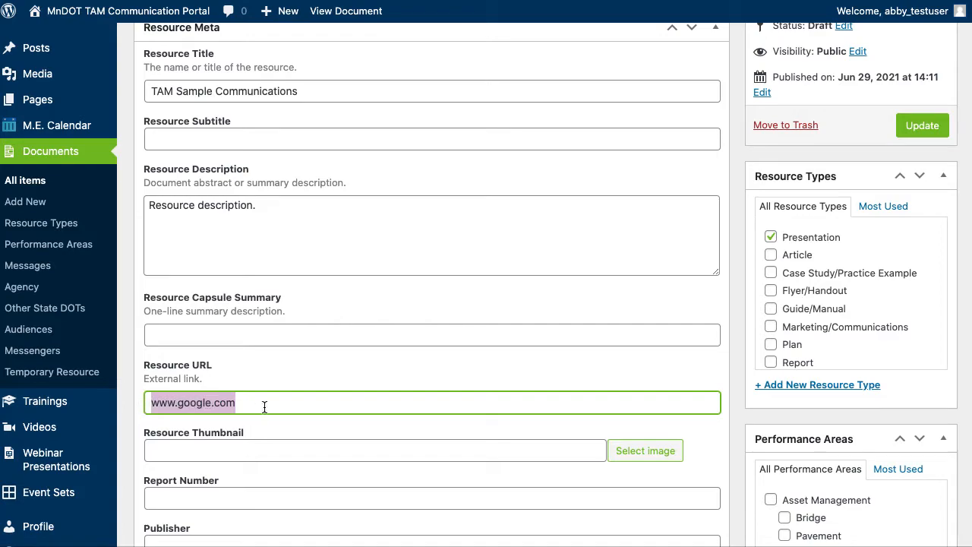
pyautogui.scroll(-3, 265, 413)
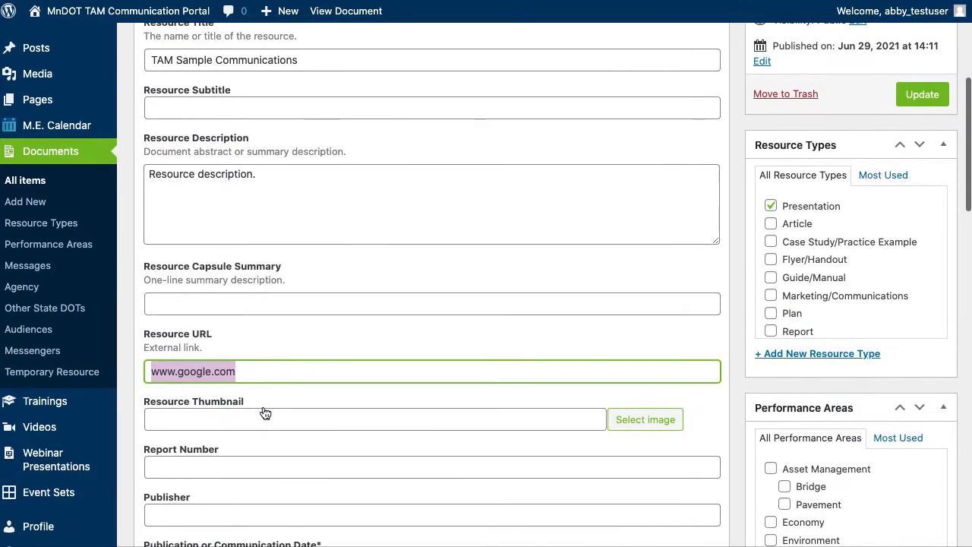
pyautogui.click(263, 421)
pyautogui.click(565, 370)
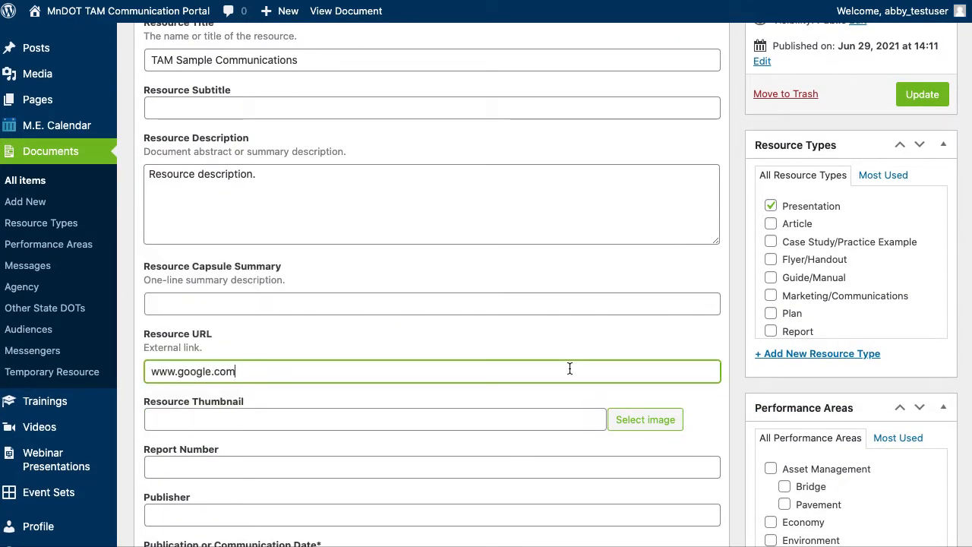
pyautogui.press('Return')
pyautogui.click(344, 250)
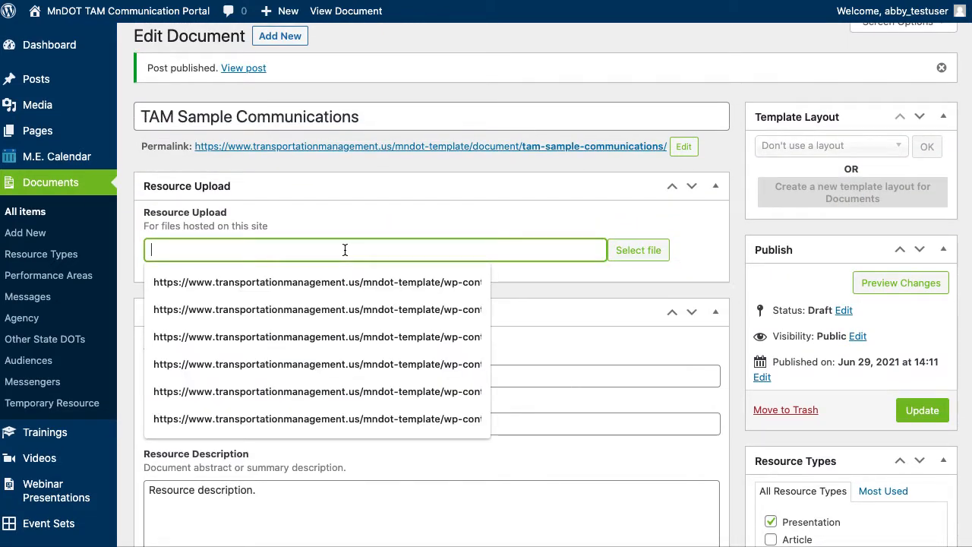
pyautogui.click(577, 376)
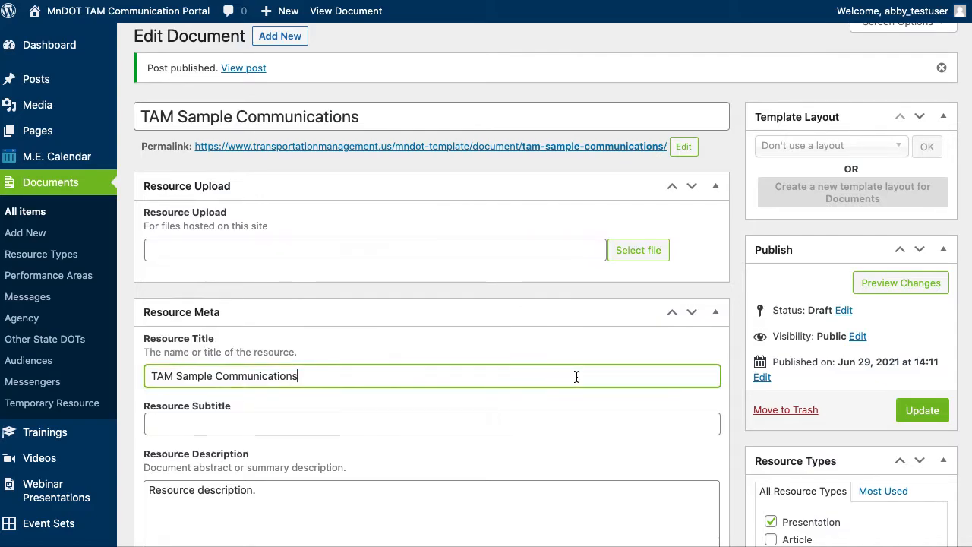
# Step: Review the document's publication date, Event Sets section, and its performance area, message and agency categories
pyautogui.scroll(-5, 577, 376)
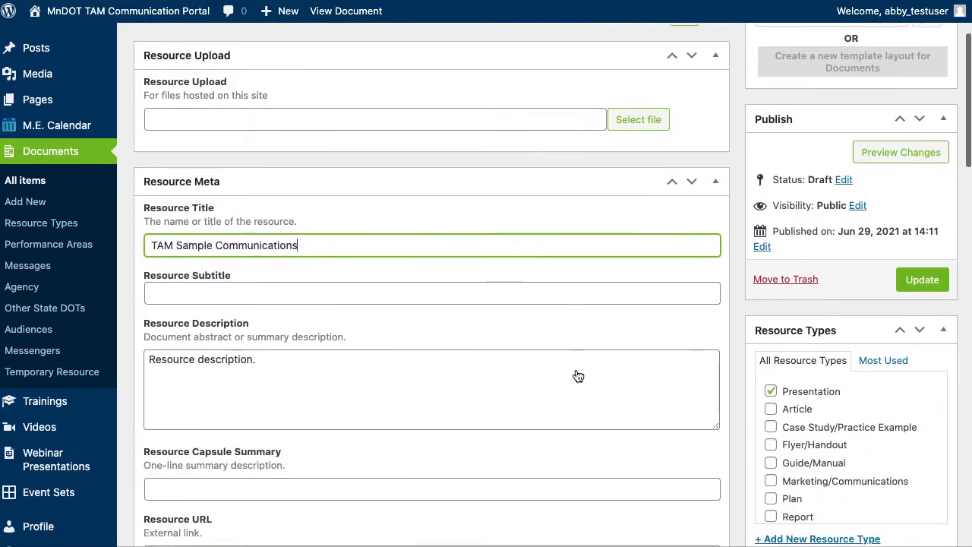
pyautogui.scroll(-4, 577, 376)
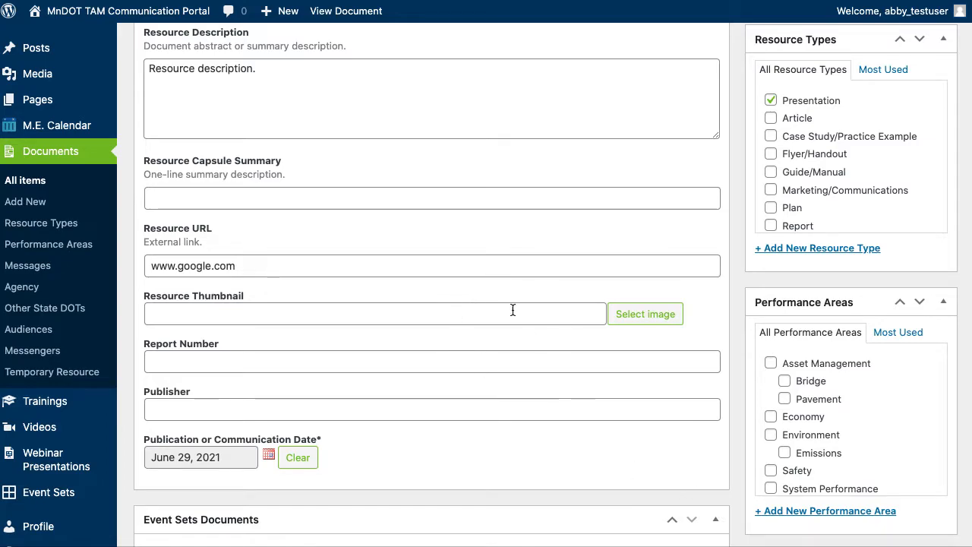
pyautogui.scroll(-5, 408, 419)
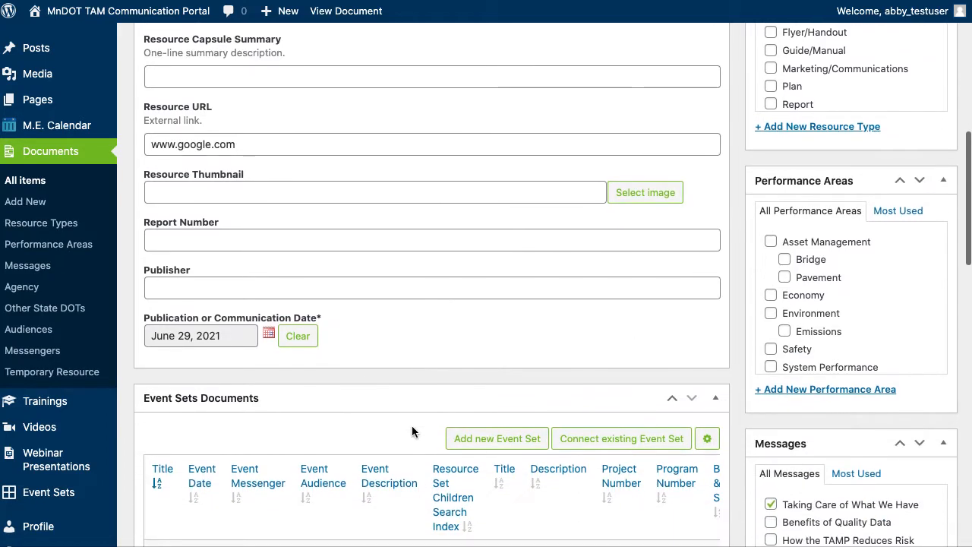
pyautogui.scroll(4, 412, 430)
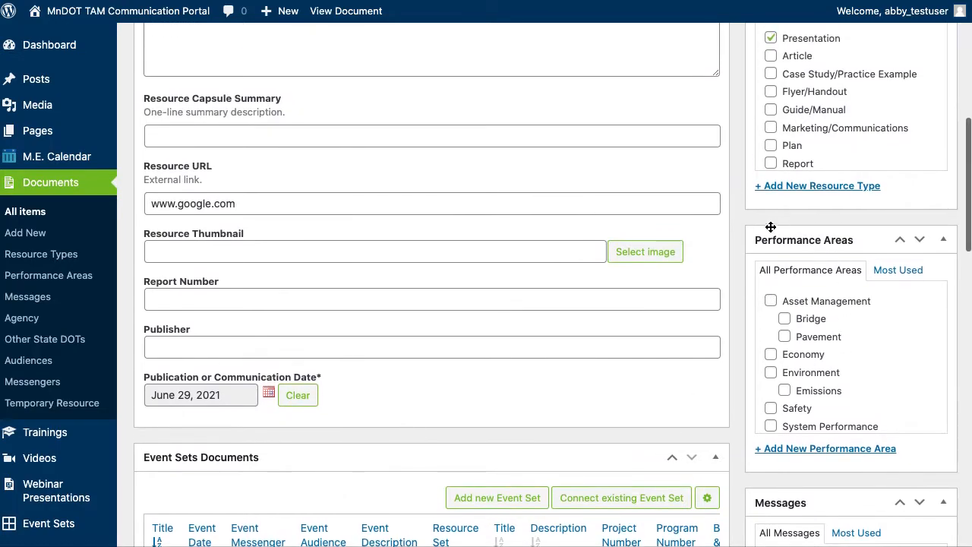
pyautogui.scroll(-5, 732, 306)
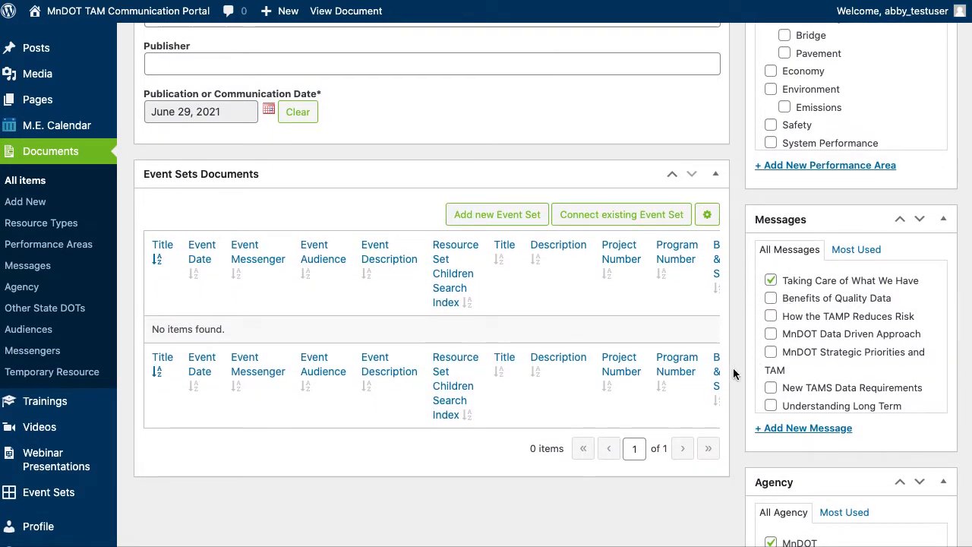
pyautogui.scroll(-4, 731, 380)
pyautogui.scroll(14, 728, 382)
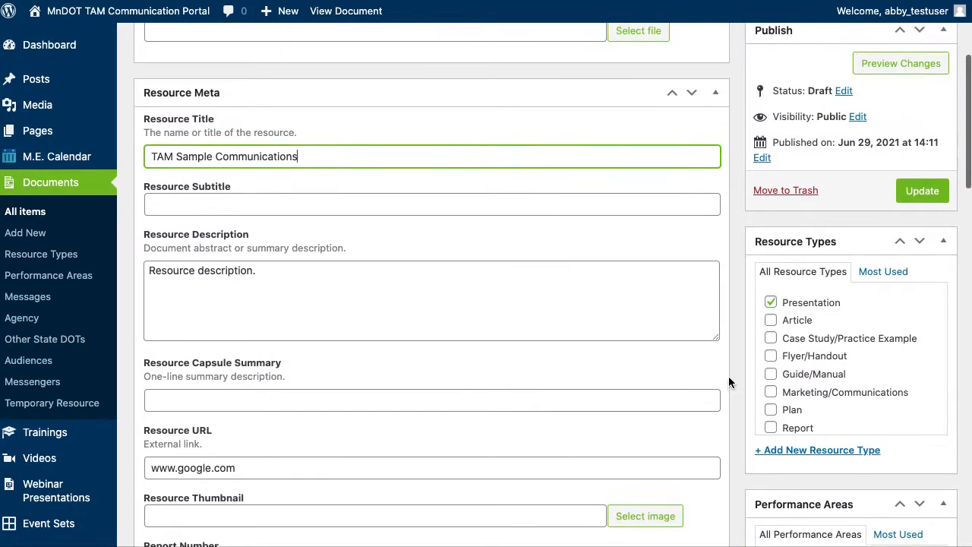
# Step: Change the status of the TAM Sample Communications document to Published and update the document
pyautogui.scroll(3, 729, 382)
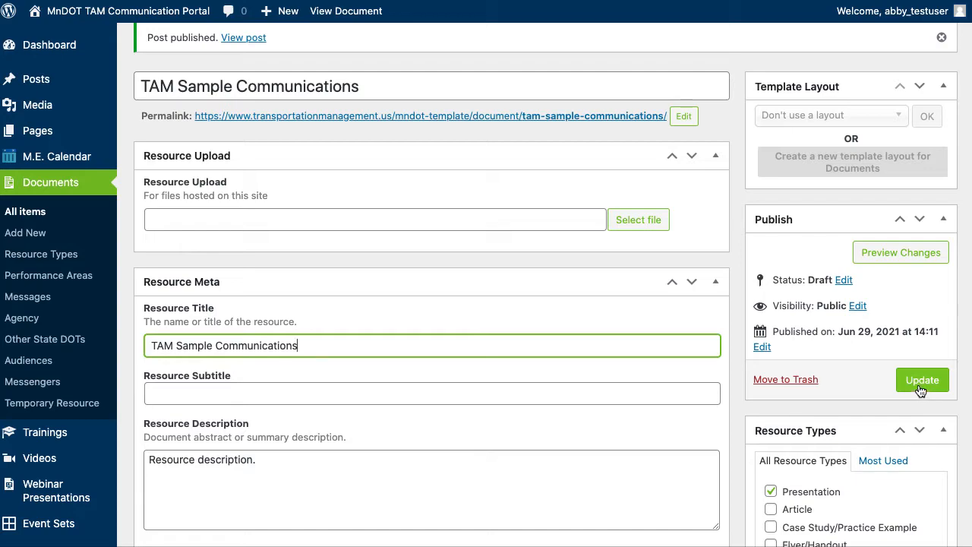
pyautogui.click(844, 280)
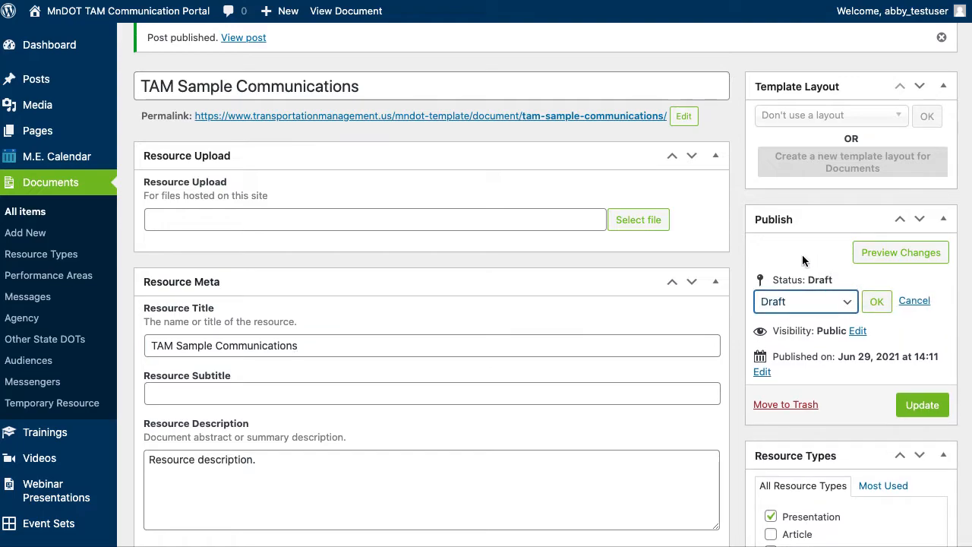
pyautogui.click(845, 304)
pyautogui.click(805, 271)
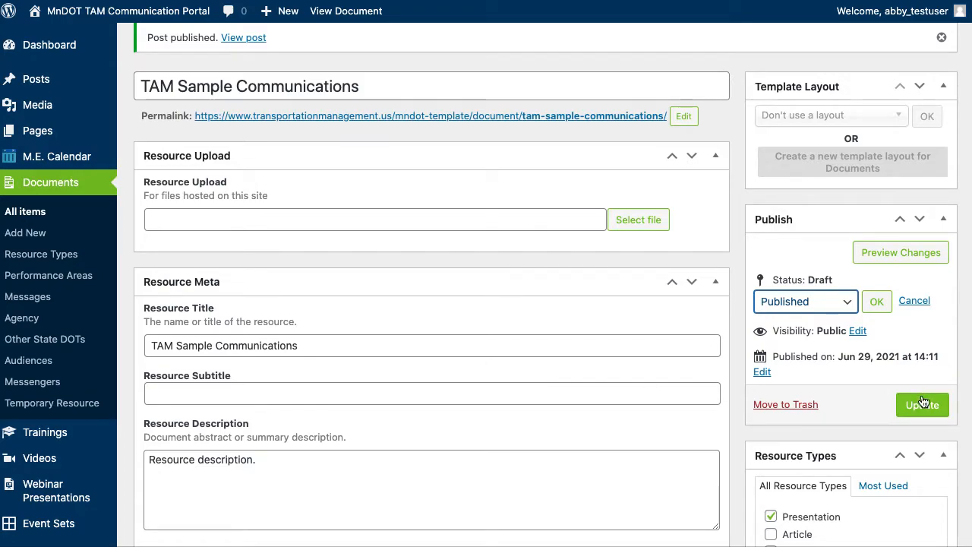
pyautogui.click(877, 302)
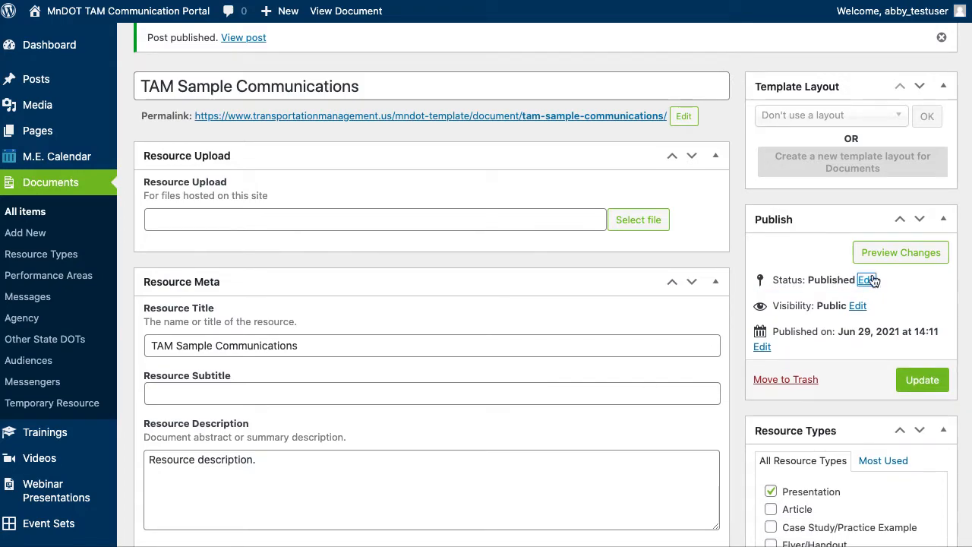
pyautogui.click(928, 382)
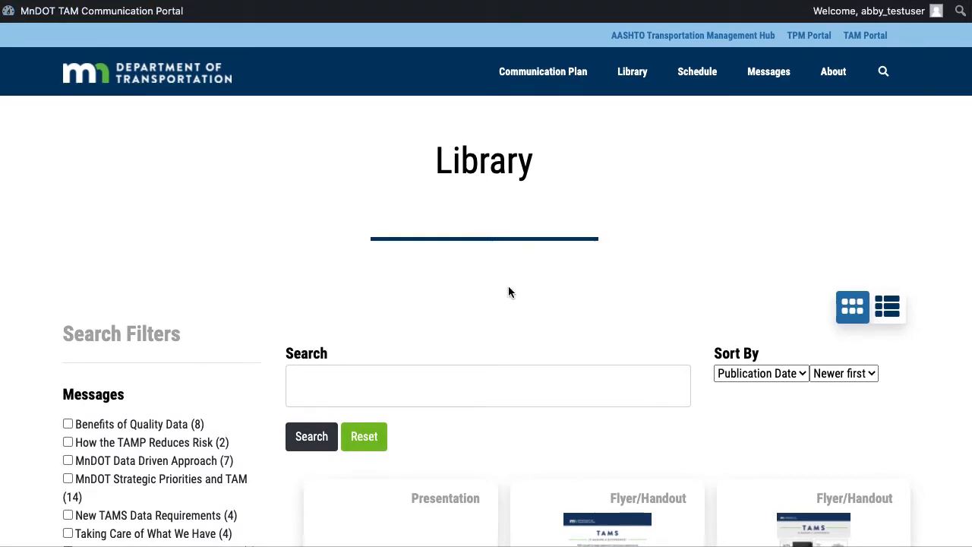
# Step: Check the TAM Sample Communications resource on the public Library page and review its fields in the document editor
pyautogui.scroll(-3, 508, 286)
pyautogui.scroll(-3, 401, 393)
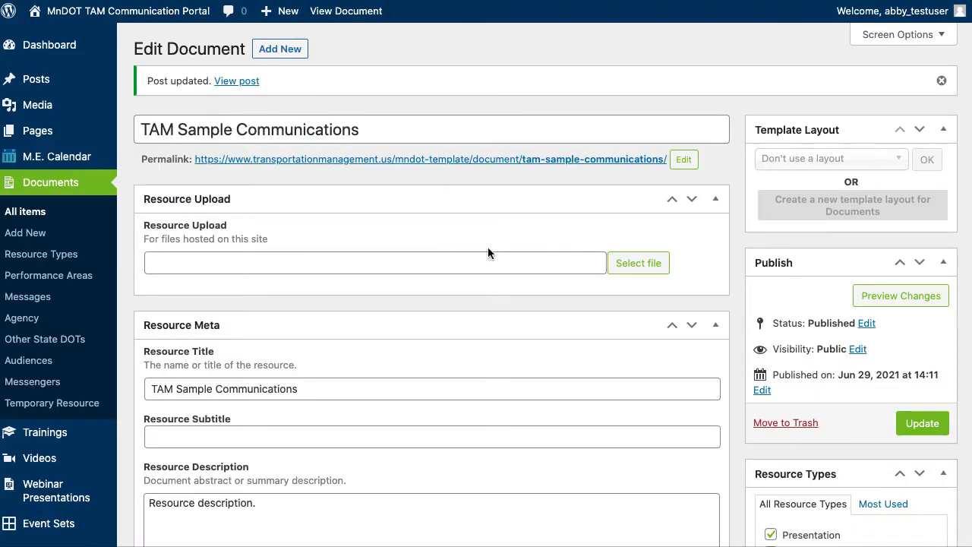
pyautogui.scroll(-2, 487, 253)
pyautogui.click(352, 342)
pyautogui.scroll(2, 352, 342)
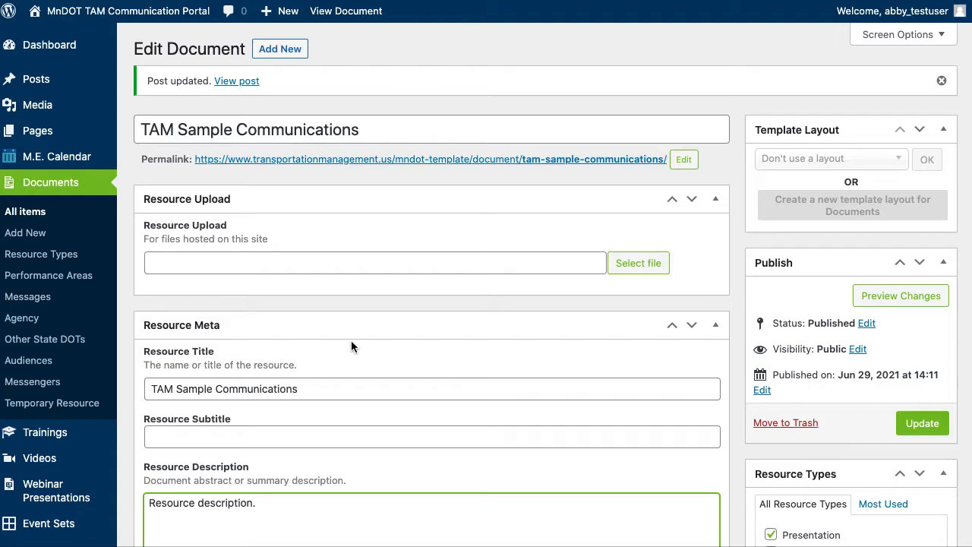
pyautogui.scroll(-3, 389, 277)
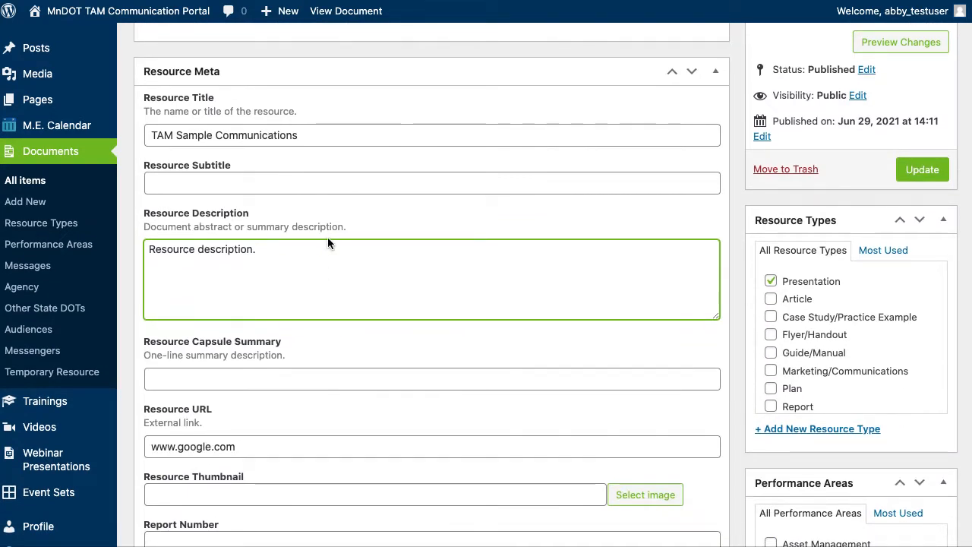
pyautogui.scroll(3, 405, 175)
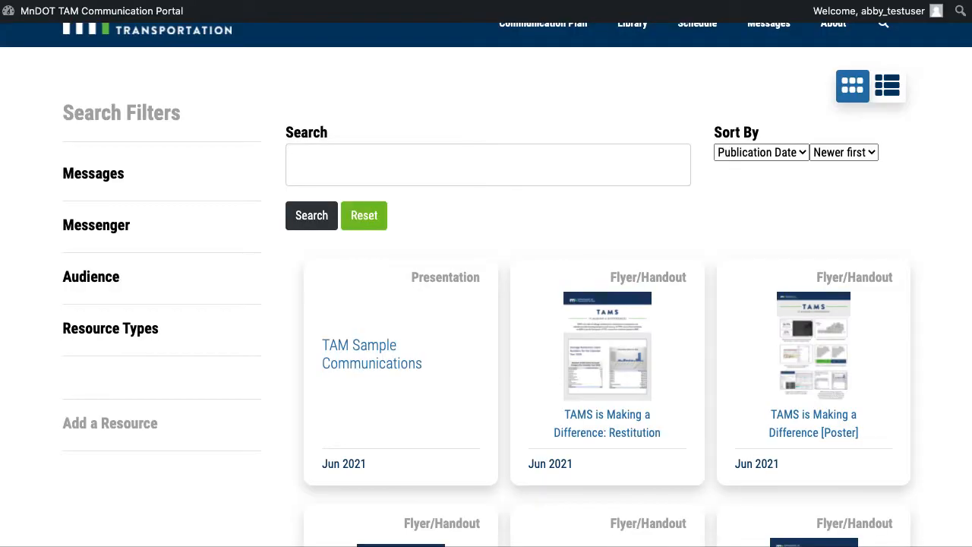
pyautogui.scroll(-7, 640, 226)
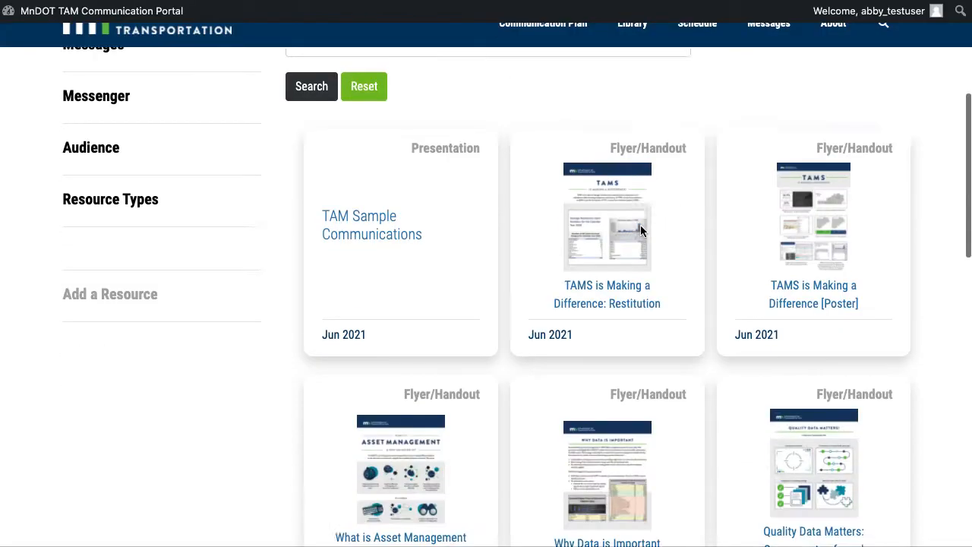
pyautogui.scroll(-2, 640, 231)
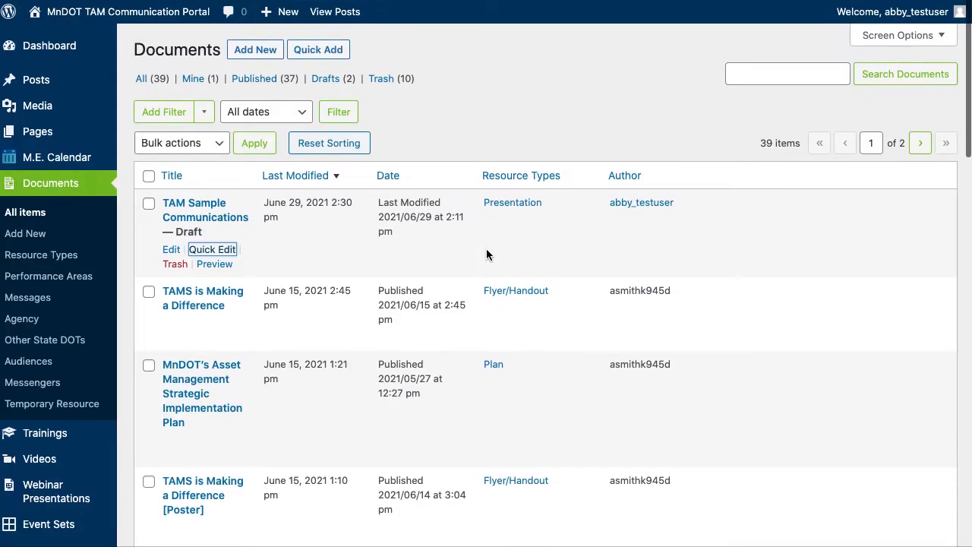
# Step: Search the Documents list for "mndot tamp"
pyautogui.click(797, 70)
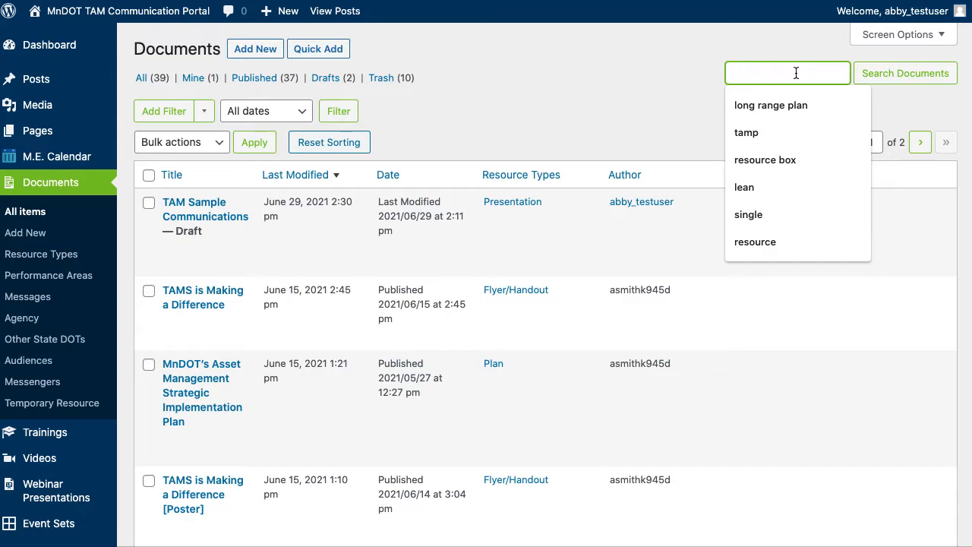
pyautogui.click(582, 82)
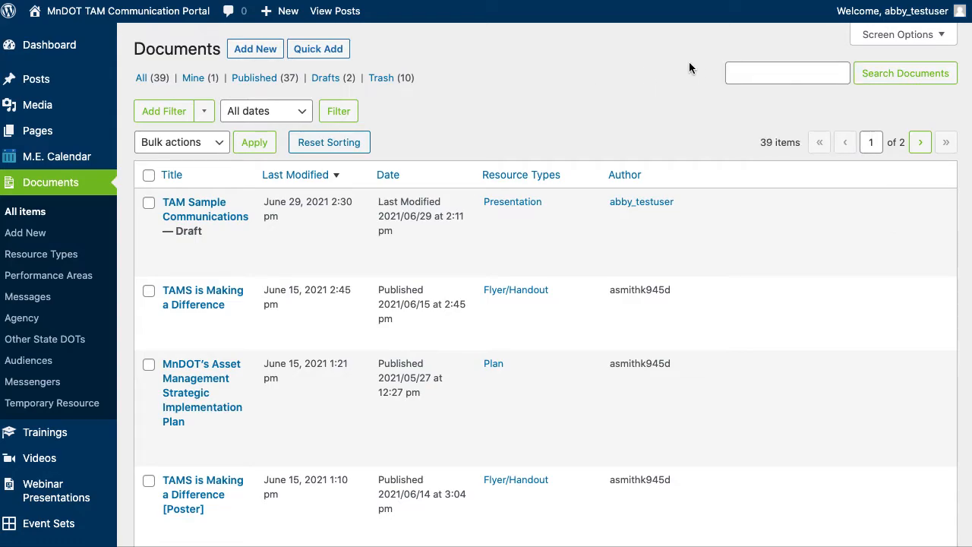
pyautogui.click(756, 70)
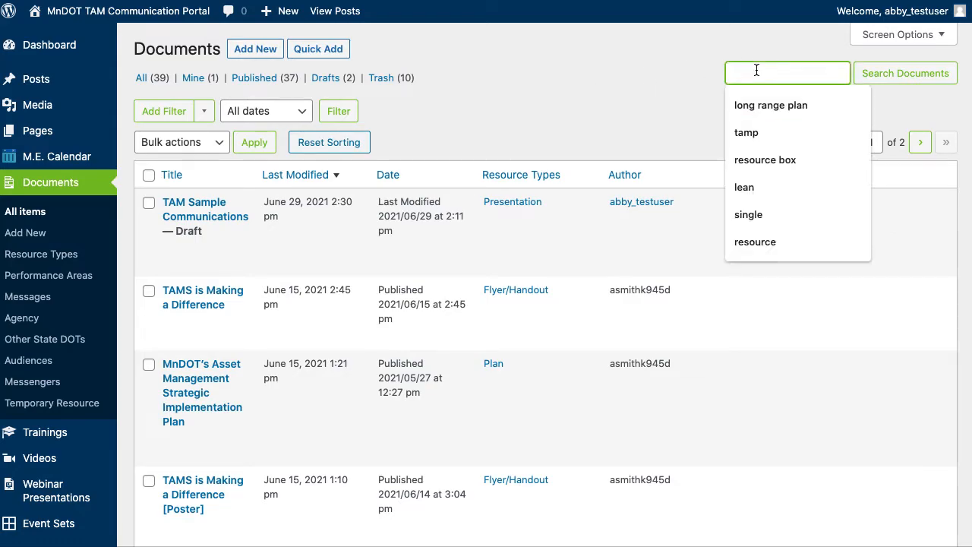
pyautogui.write('mndo')
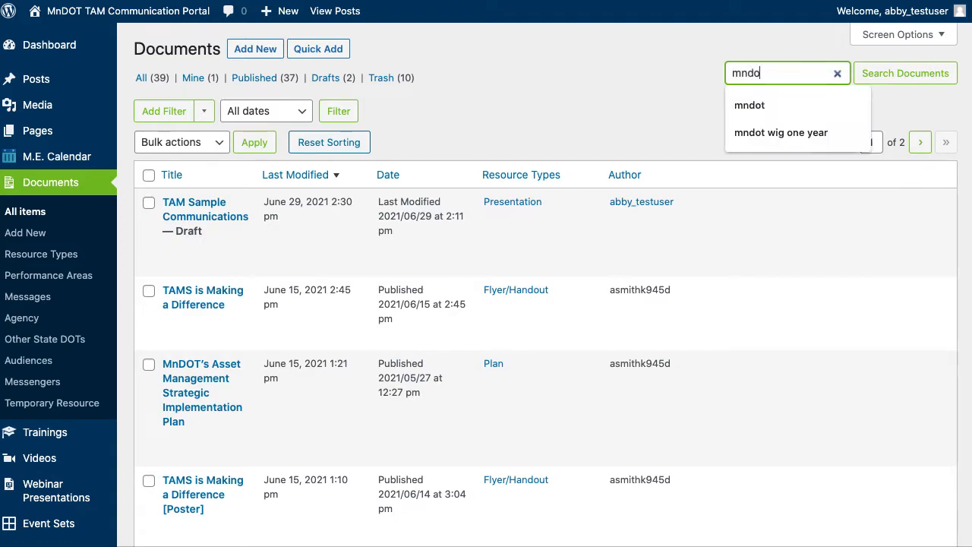
pyautogui.write('t tamp')
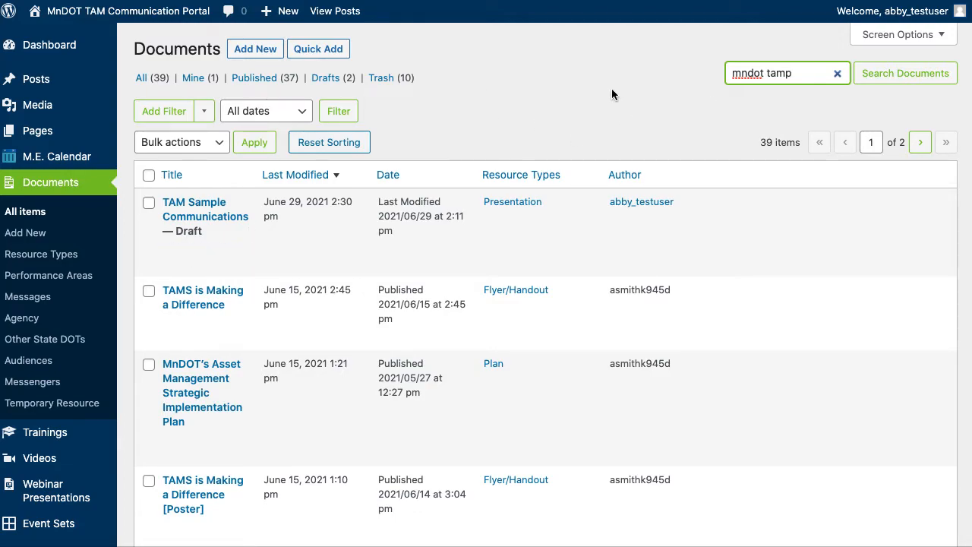
pyautogui.press('Return')
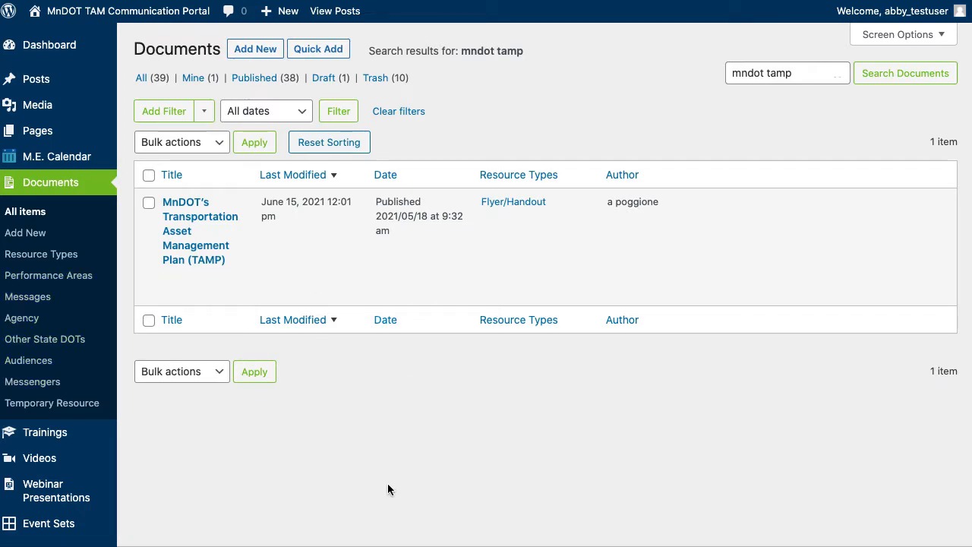
pyautogui.click(242, 49)
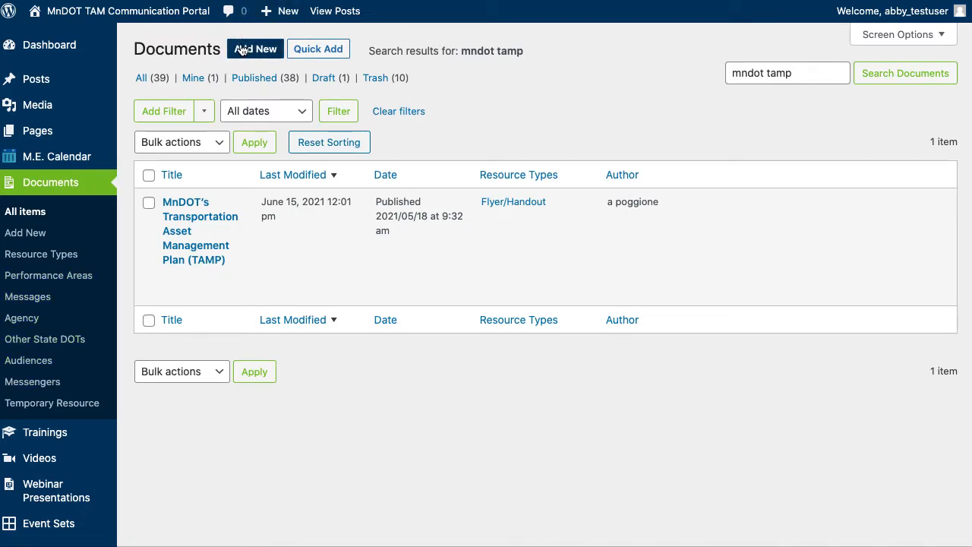
pyautogui.moveTo(171, 256)
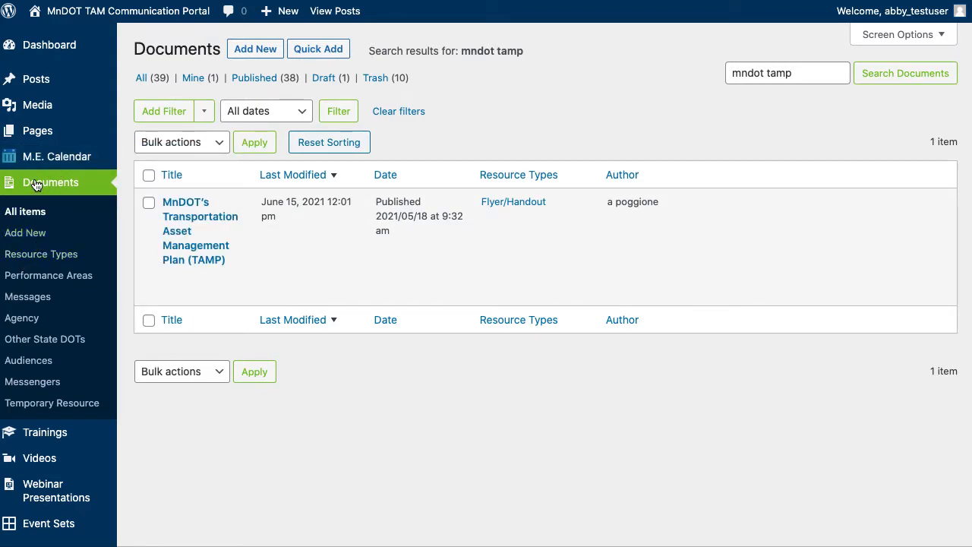
pyautogui.moveTo(46, 444)
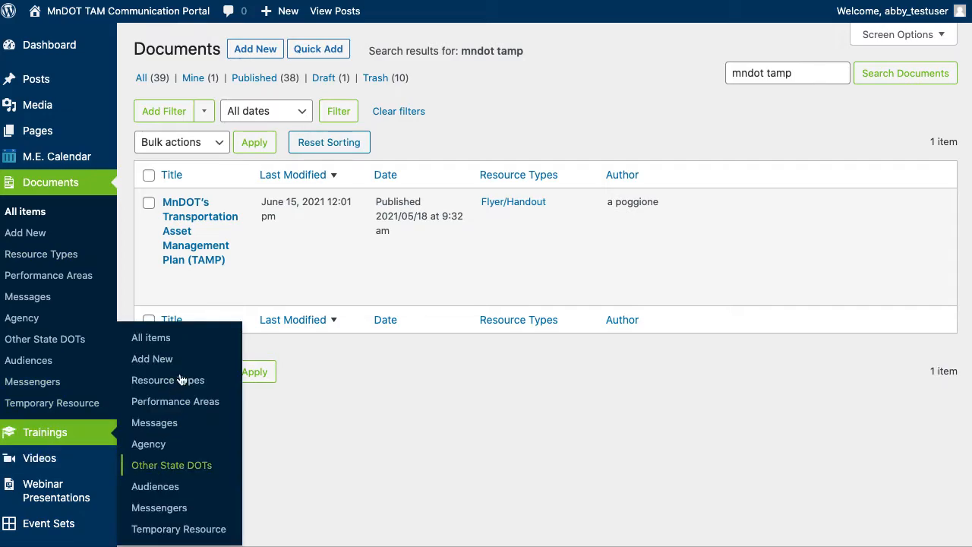
pyautogui.moveTo(57, 465)
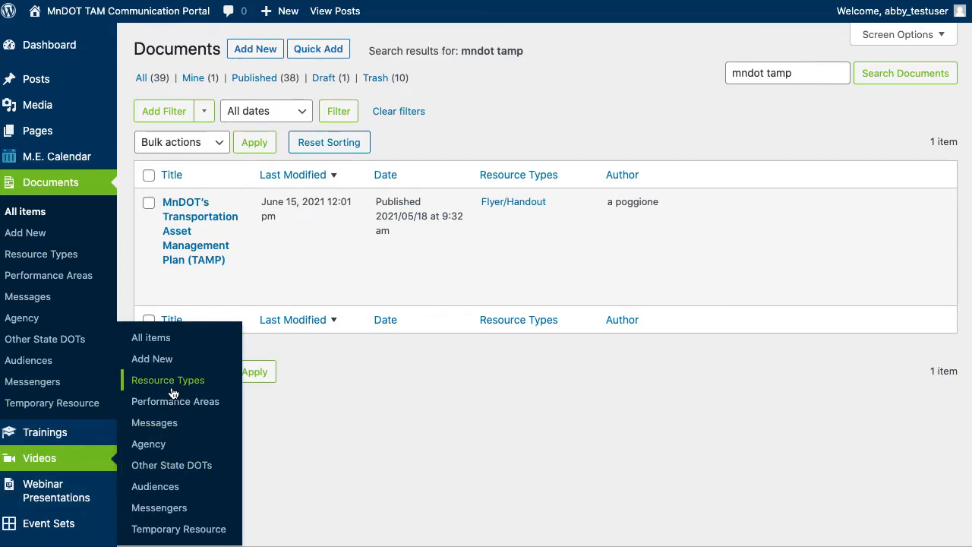
# Step: Open the Resource Types for Documents and examine the existing types and the Add New Resource Type form
pyautogui.click(38, 262)
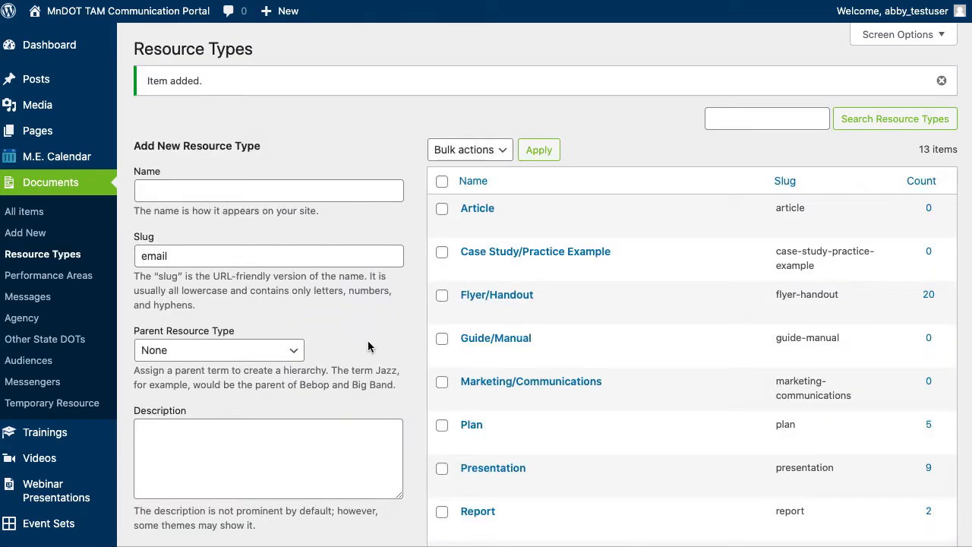
pyautogui.scroll(-1, 368, 340)
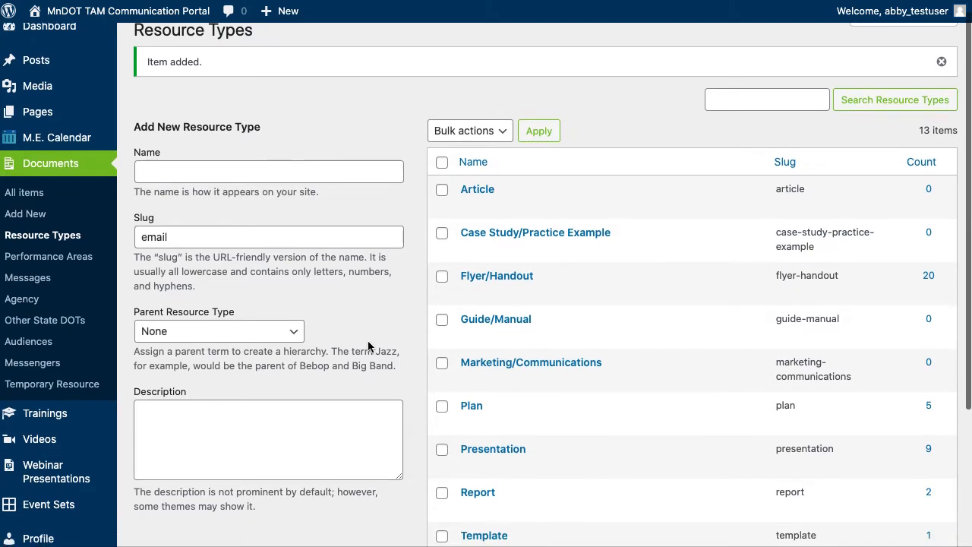
pyautogui.scroll(-1, 353, 171)
pyautogui.scroll(-1, 353, 171)
pyautogui.scroll(-1, 352, 171)
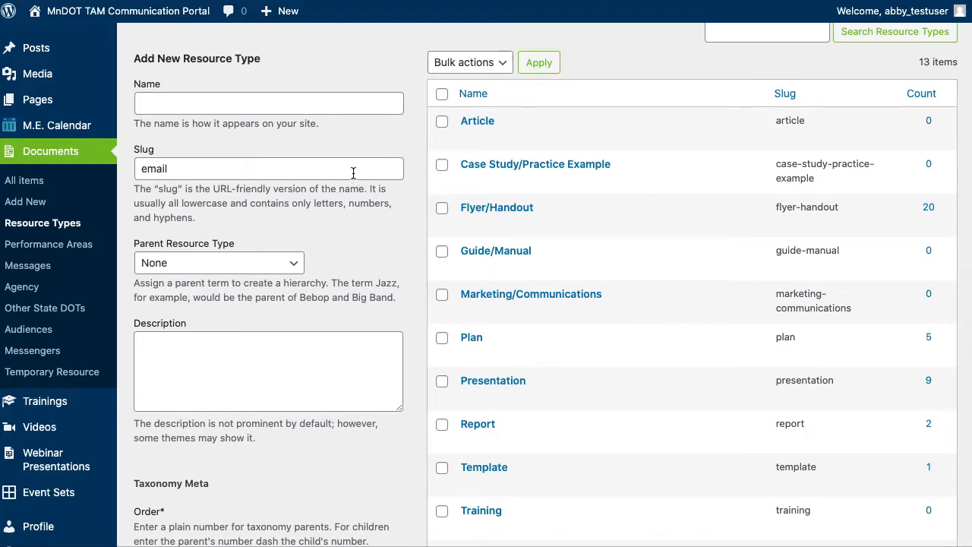
pyautogui.scroll(-3, 354, 174)
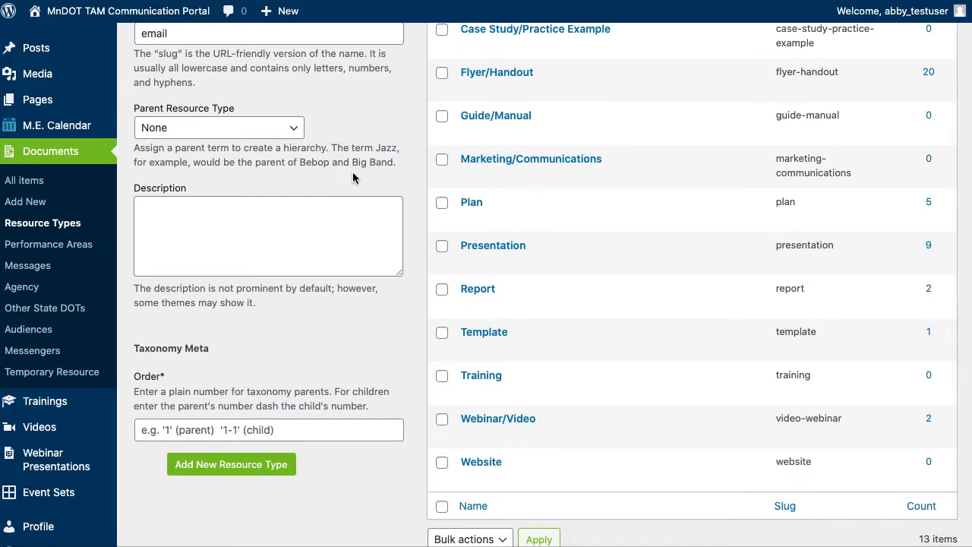
pyautogui.scroll(2, 352, 172)
pyautogui.scroll(5, 352, 178)
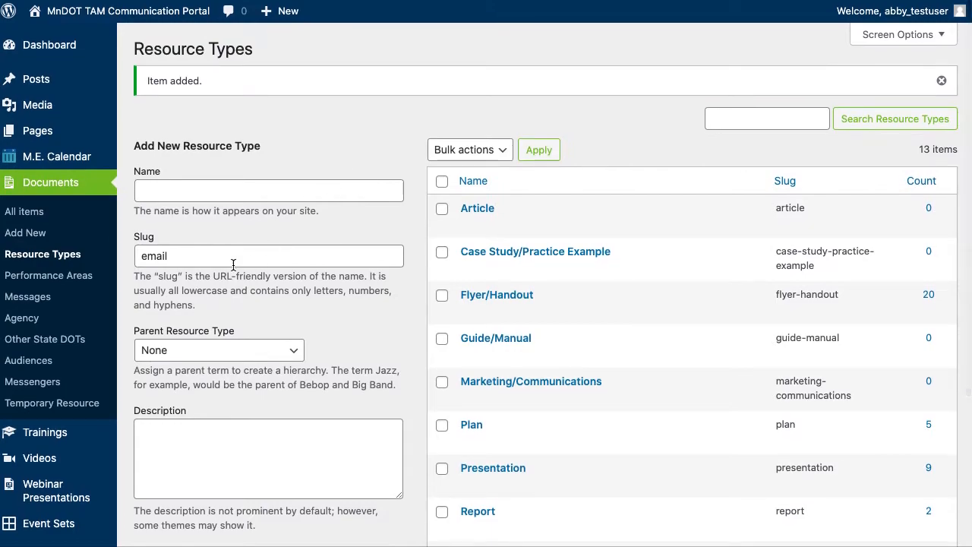
# Step: Enter Email as the name in the Add New Resource Type form
pyautogui.click(214, 256)
pyautogui.click(243, 184)
pyautogui.scroll(-7, 419, 180)
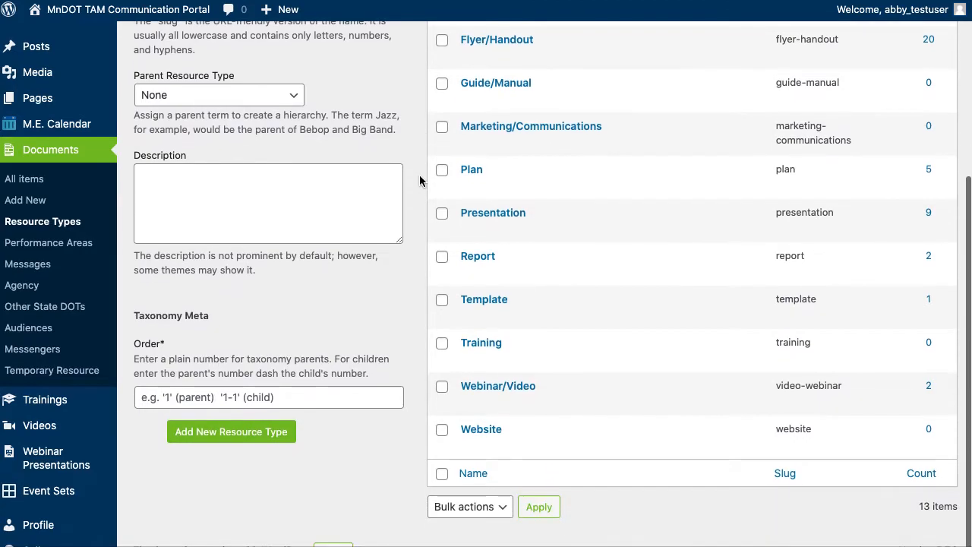
pyautogui.scroll(2, 419, 180)
pyautogui.scroll(3, 419, 180)
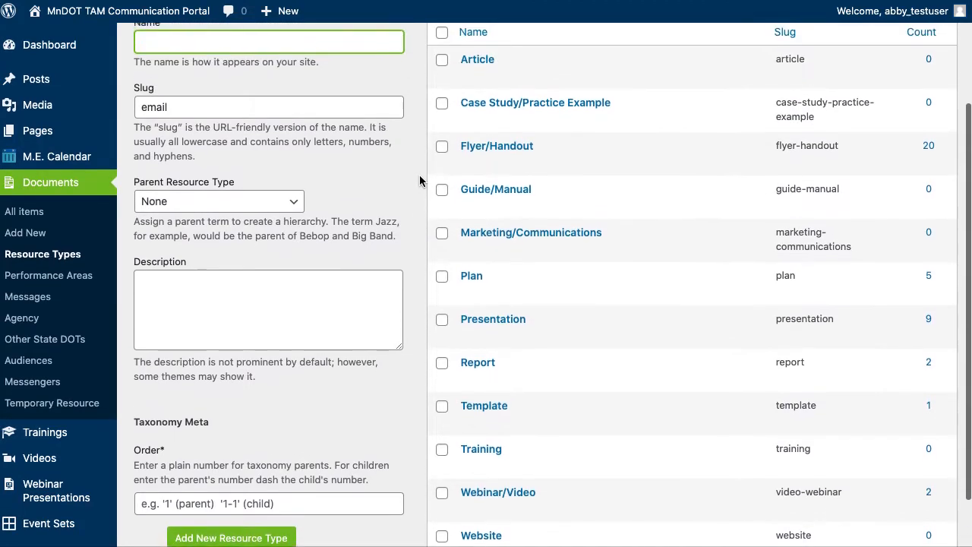
pyautogui.write('Email')
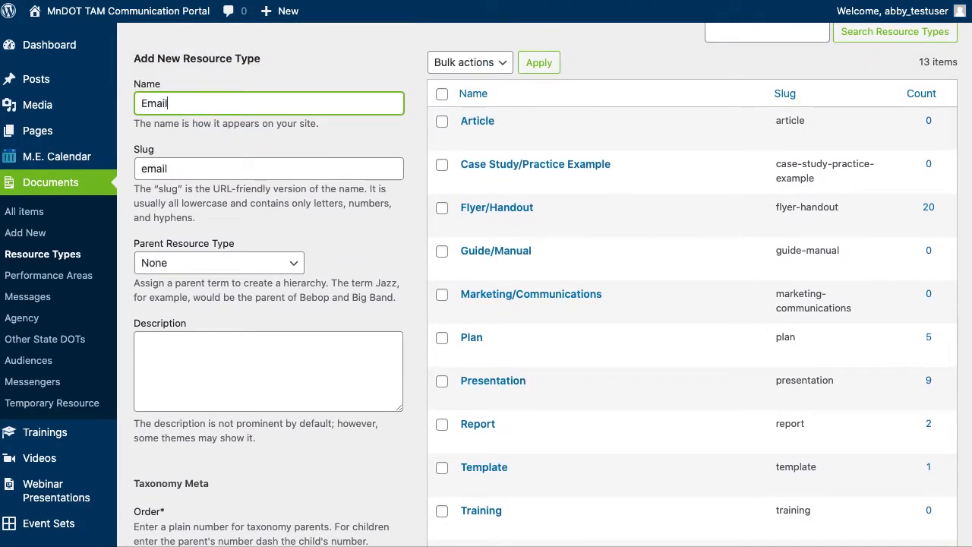
# Step: Review the name and slug fields of the new resource type without changing them
pyautogui.click(264, 177)
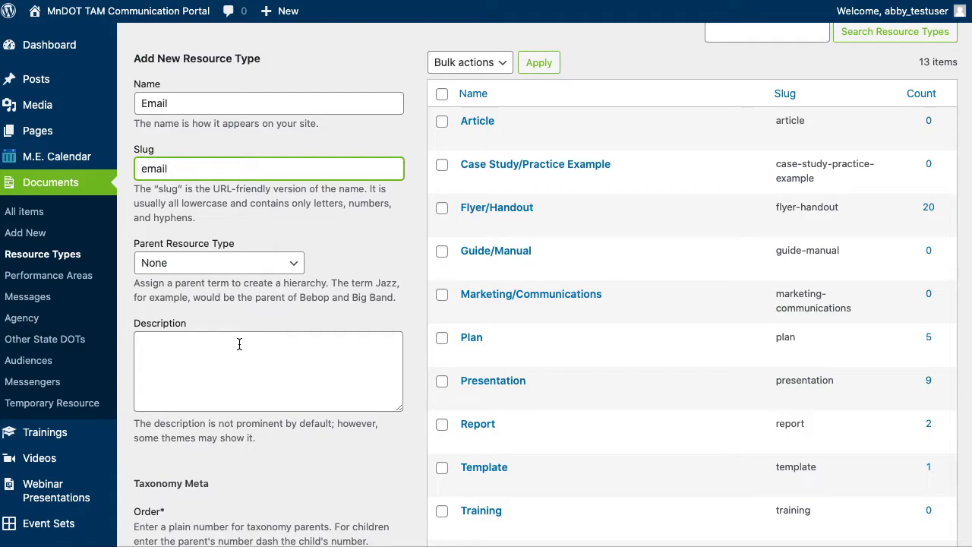
pyautogui.scroll(-3, 239, 344)
pyautogui.scroll(4, 239, 344)
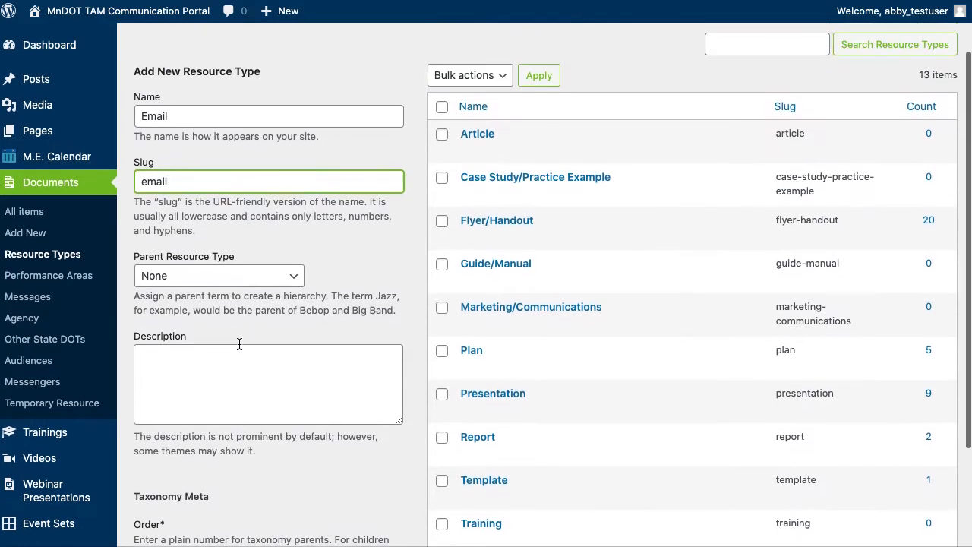
pyautogui.click(227, 113)
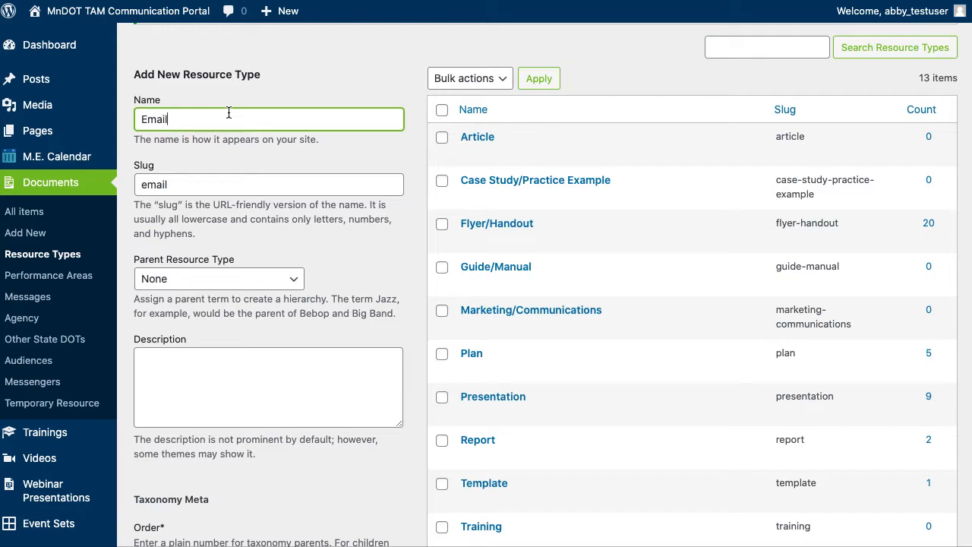
pyautogui.click(289, 183)
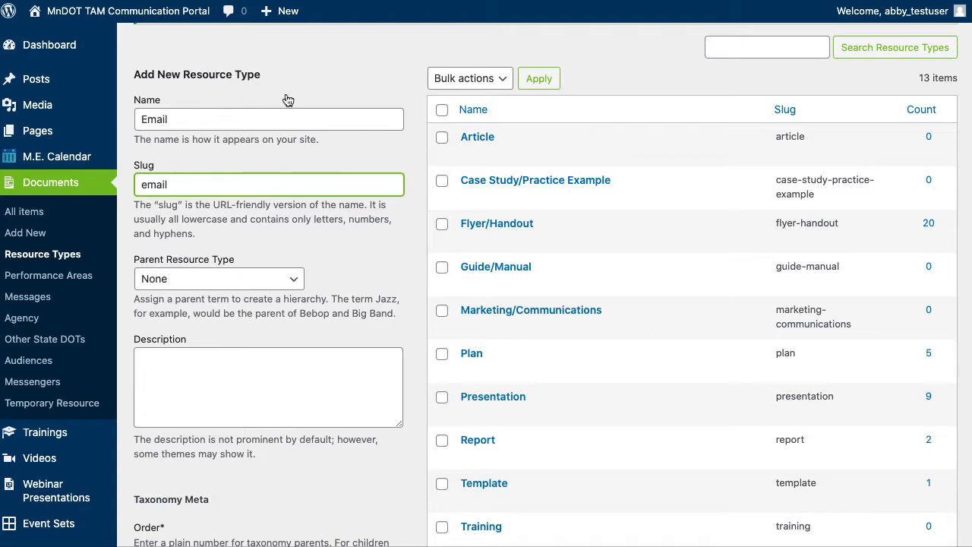
pyautogui.moveTo(215, 184); pyautogui.dragTo(113, 183)
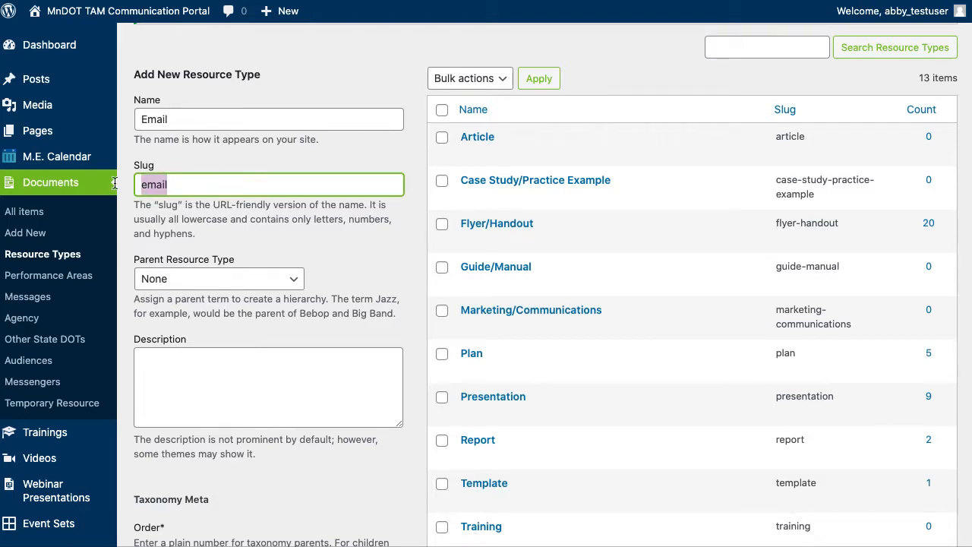
pyautogui.click(205, 183)
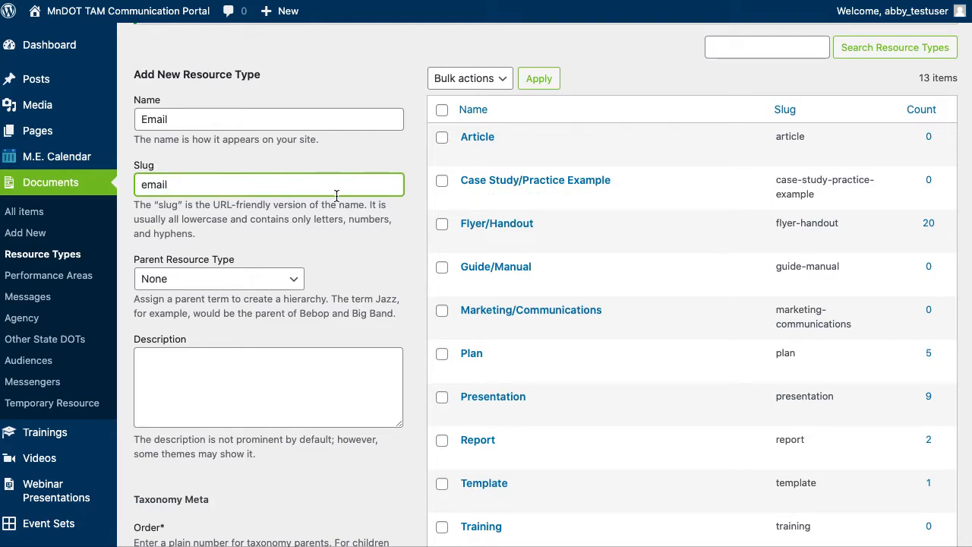
# Step: Set the Order of the new Email resource type to * under Taxonomy Meta
pyautogui.scroll(-2, 757, 245)
pyautogui.scroll(2, 754, 310)
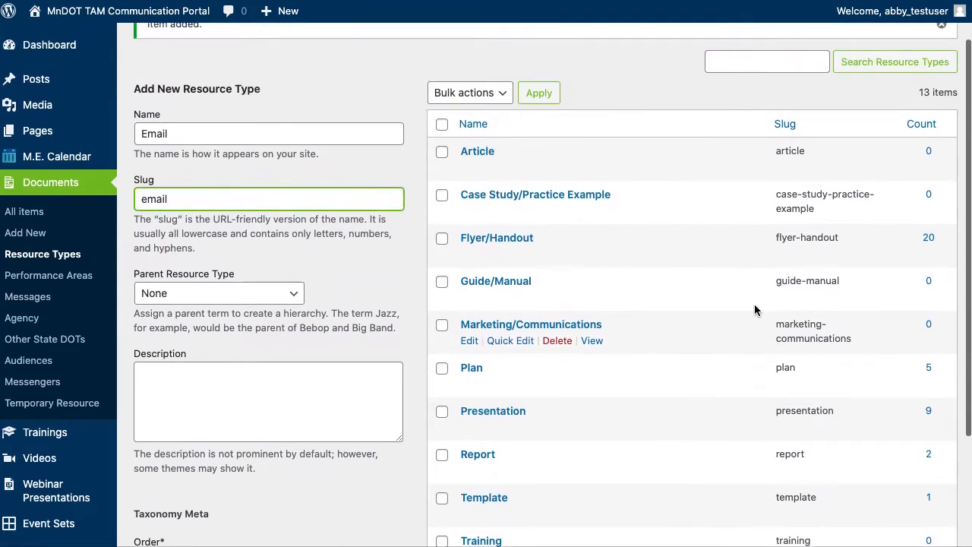
pyautogui.scroll(1, 754, 310)
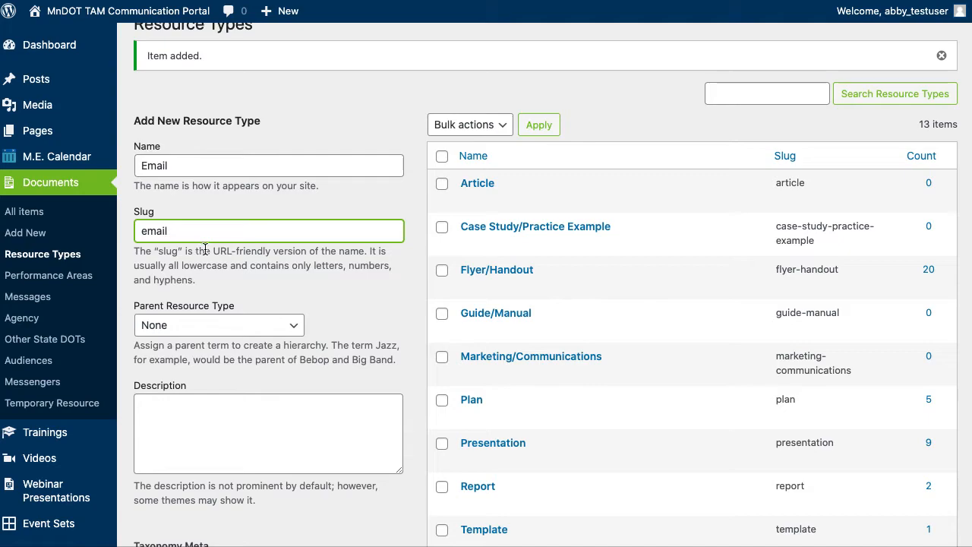
pyautogui.scroll(-5, 205, 249)
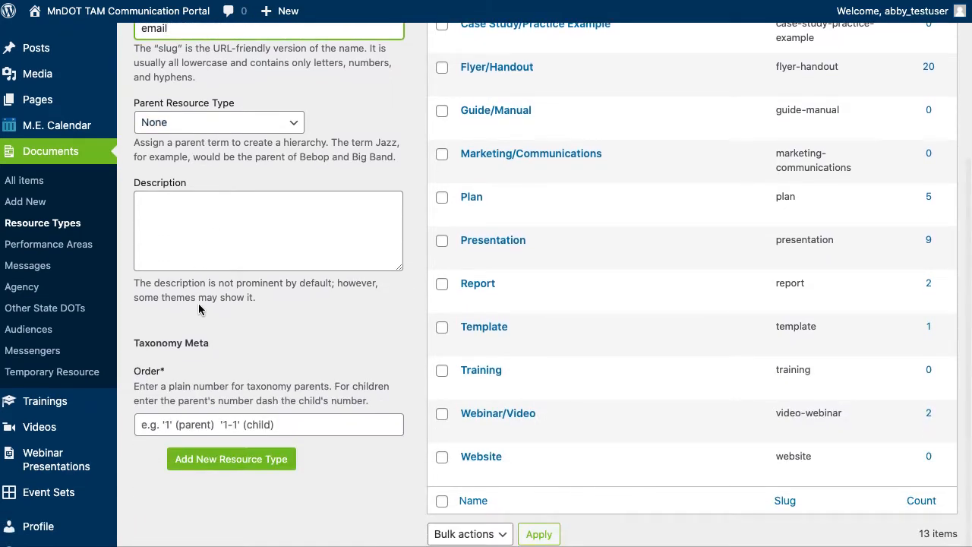
pyautogui.scroll(-1, 198, 303)
pyautogui.click(181, 393)
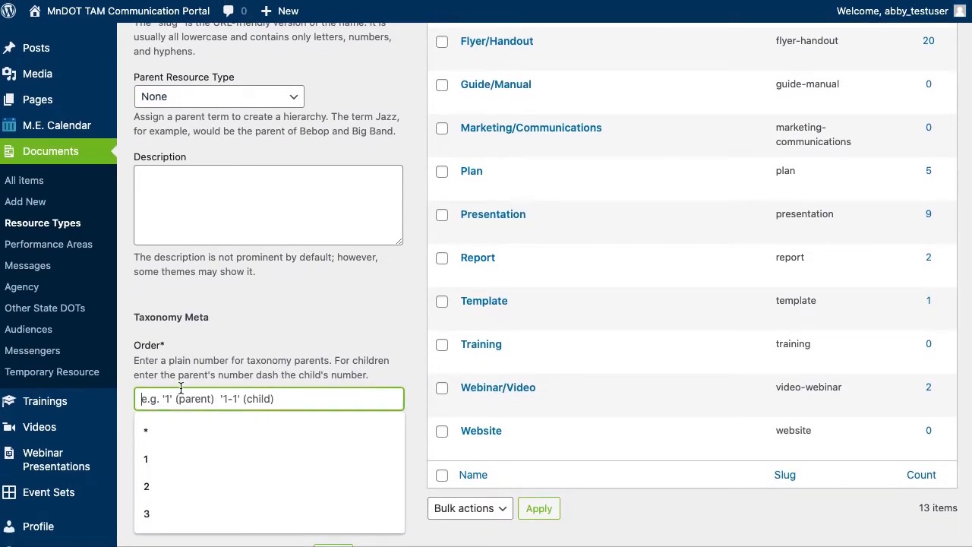
pyautogui.click(163, 351)
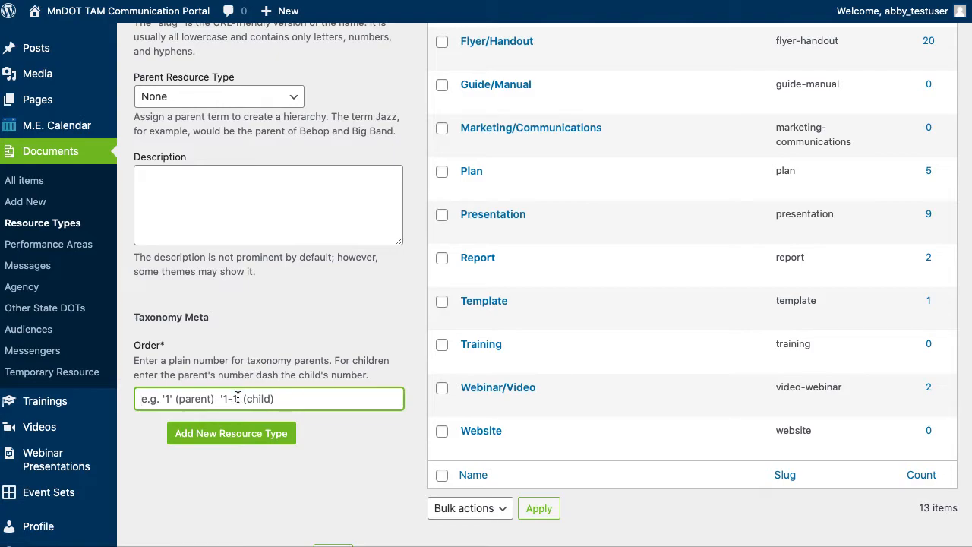
pyautogui.write('*')
pyautogui.click(270, 363)
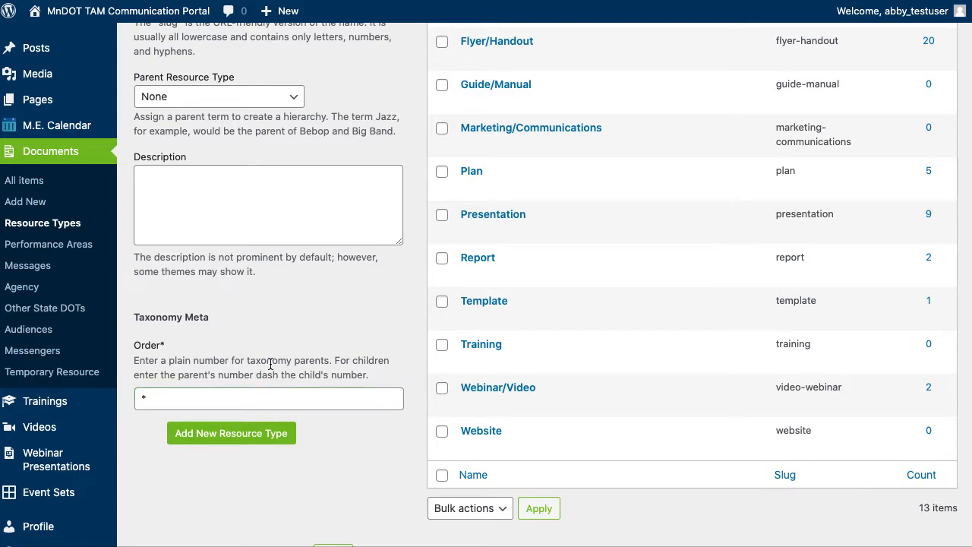
# Step: Add the Email resource type with the slug email, and check its entry in the resource types list
pyautogui.scroll(2, 270, 364)
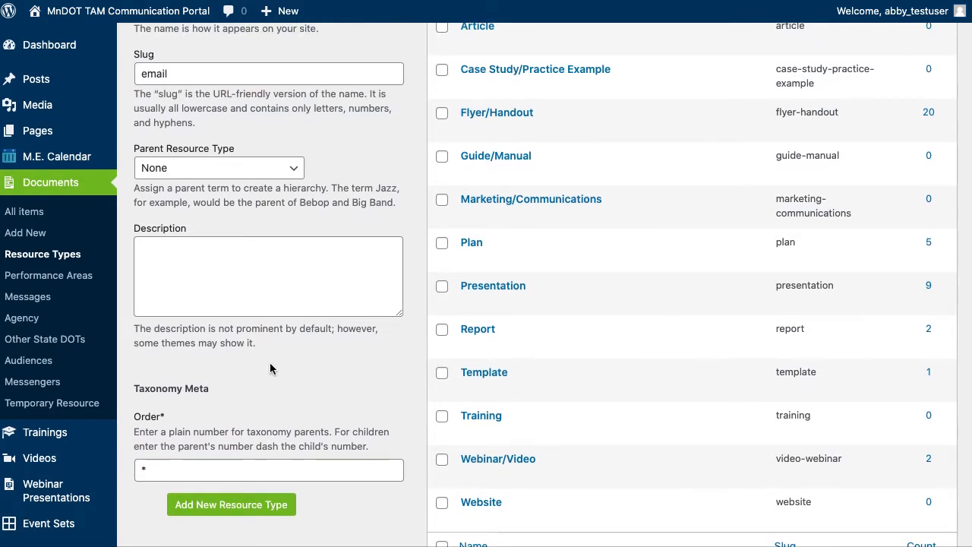
pyautogui.scroll(2, 270, 364)
pyautogui.scroll(-1, 270, 364)
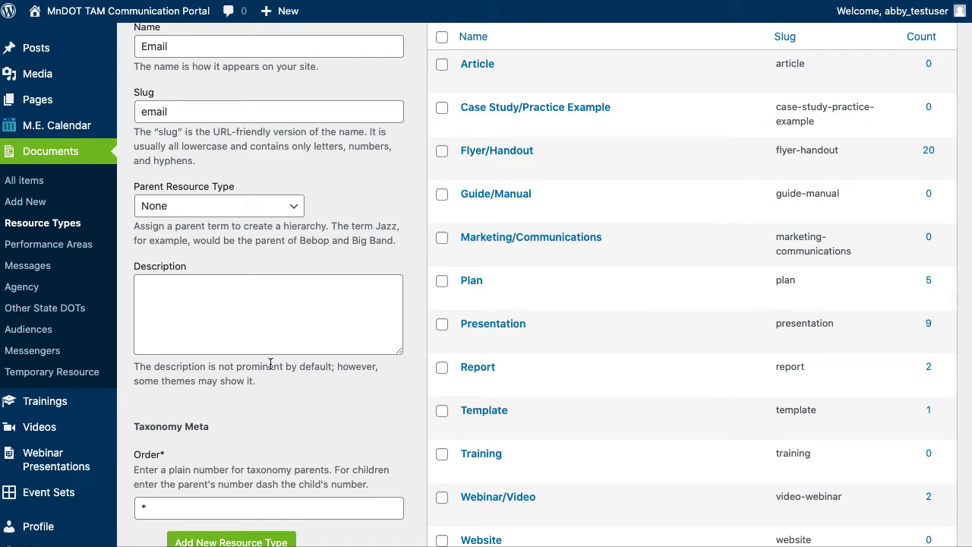
pyautogui.scroll(-1, 270, 363)
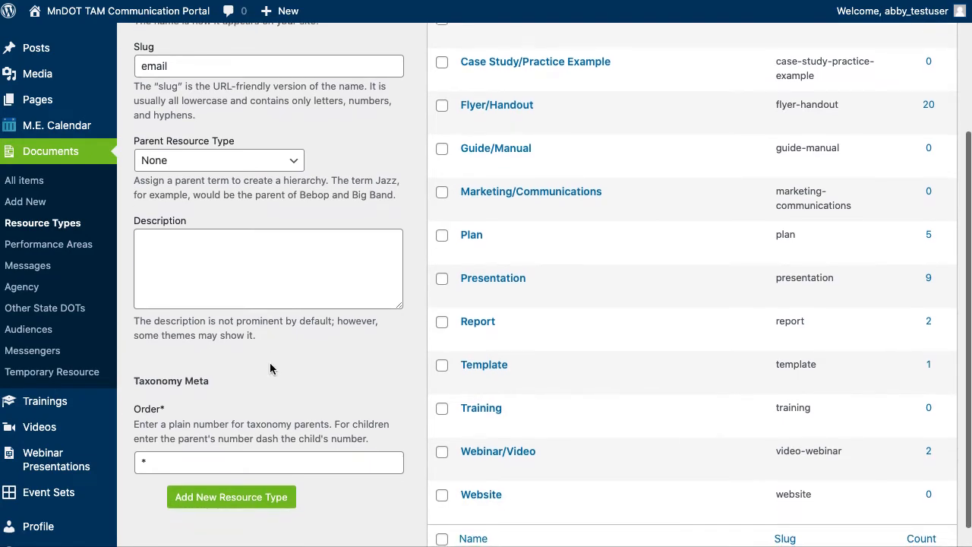
pyautogui.scroll(4, 216, 353)
pyautogui.scroll(-3, 215, 353)
pyautogui.scroll(-3, 216, 353)
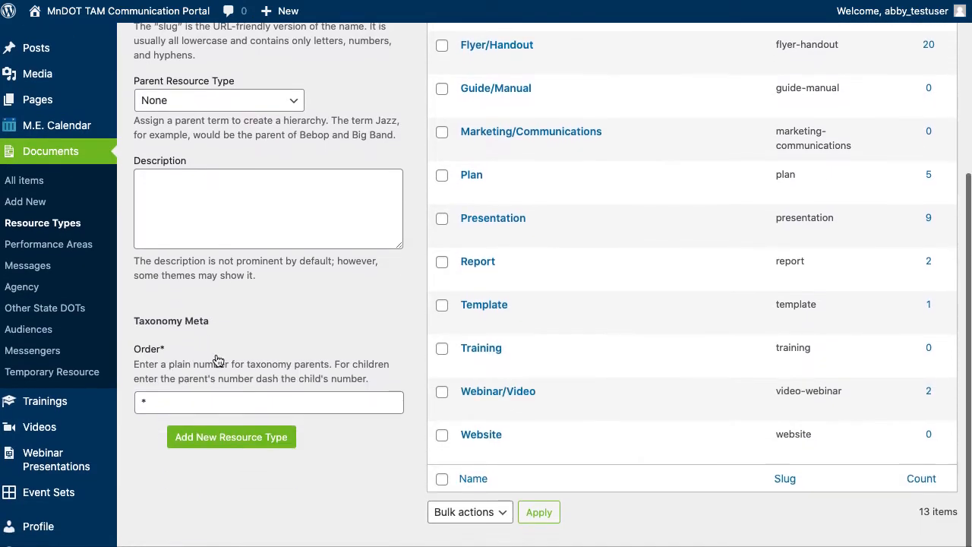
pyautogui.click(186, 405)
pyautogui.moveTo(108, 401)
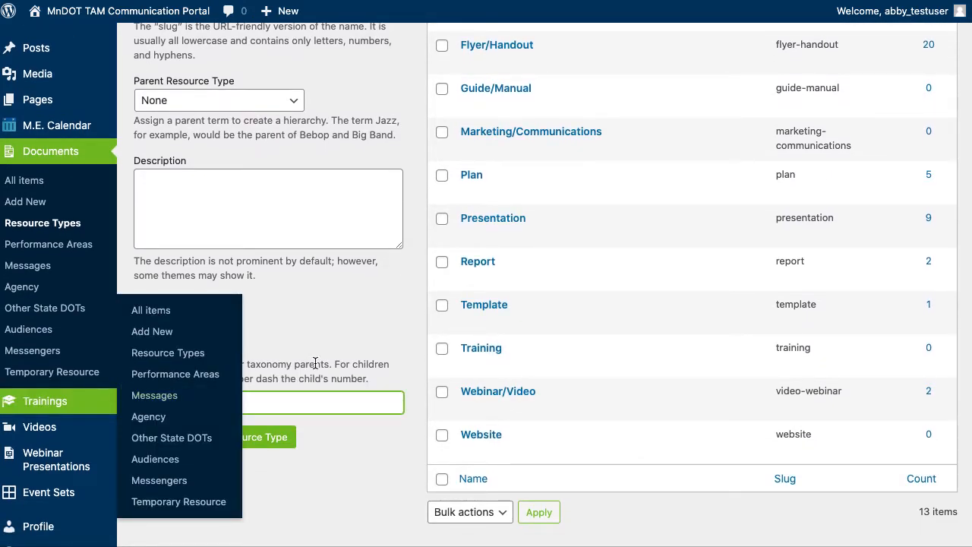
pyautogui.moveTo(150, 405); pyautogui.dragTo(139, 404)
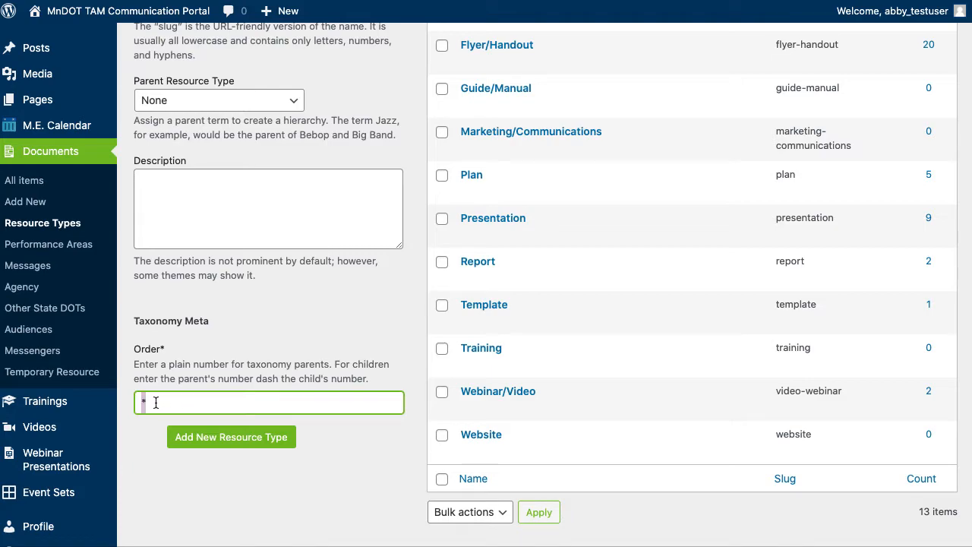
pyautogui.click(206, 436)
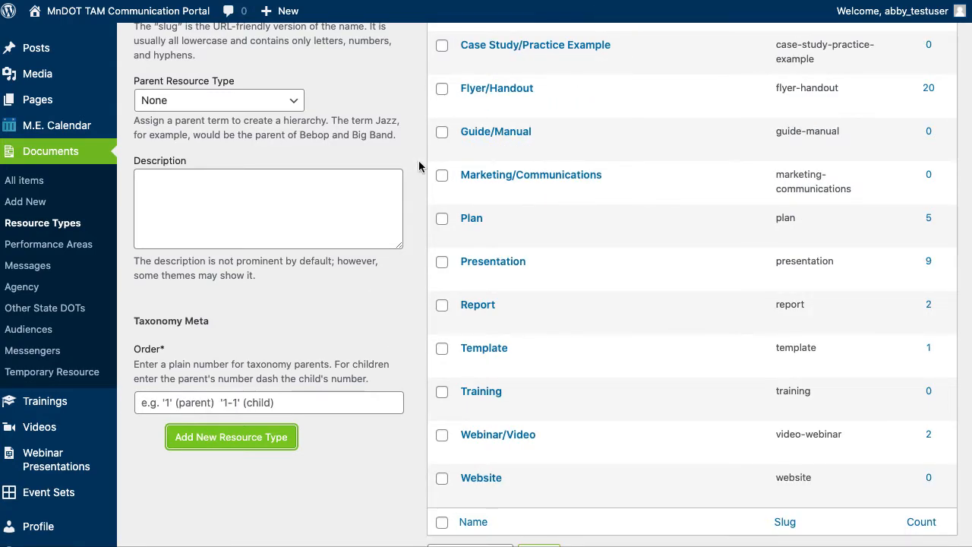
pyautogui.scroll(5, 546, 113)
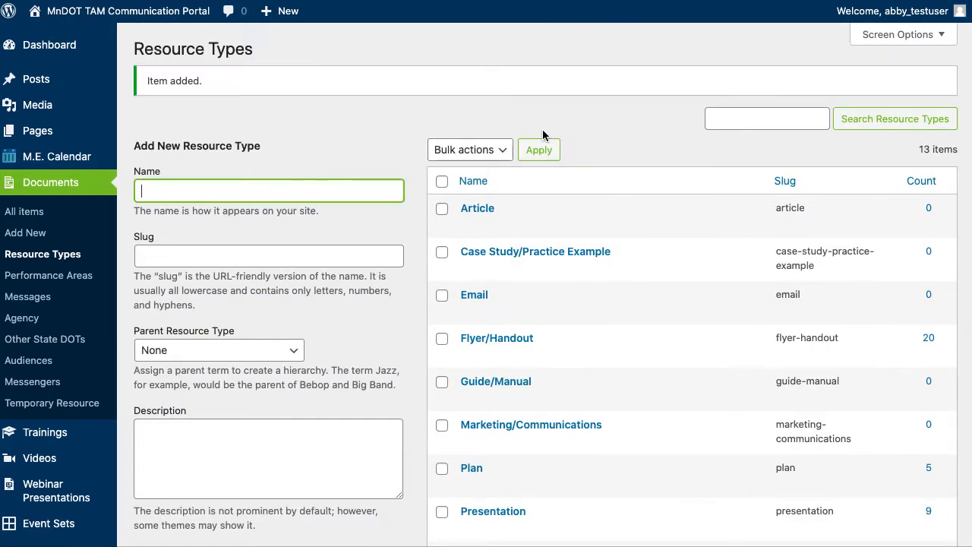
pyautogui.moveTo(942, 296); pyautogui.dragTo(905, 295)
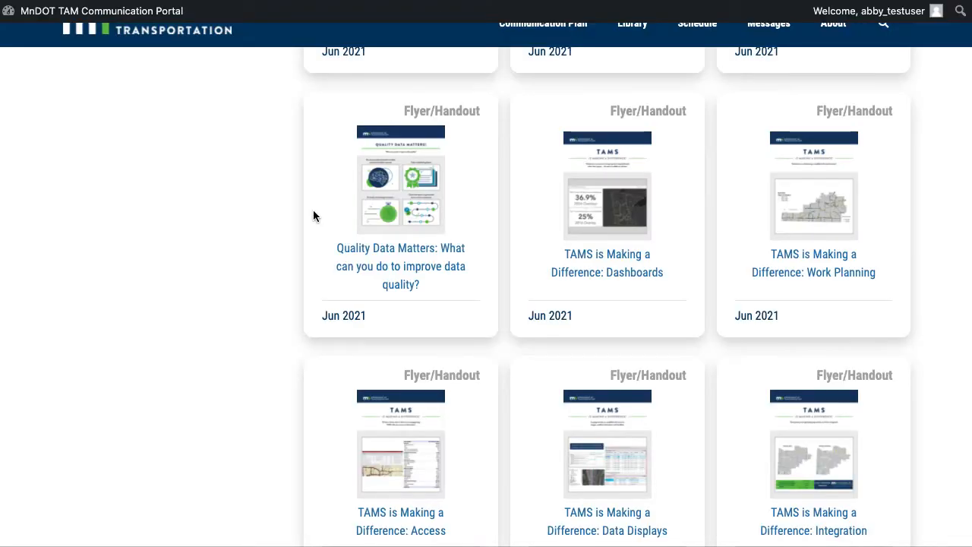
# Step: Open the Add a Resource form from the public library page and examine its fields and Resource Types options
pyautogui.scroll(5, 313, 210)
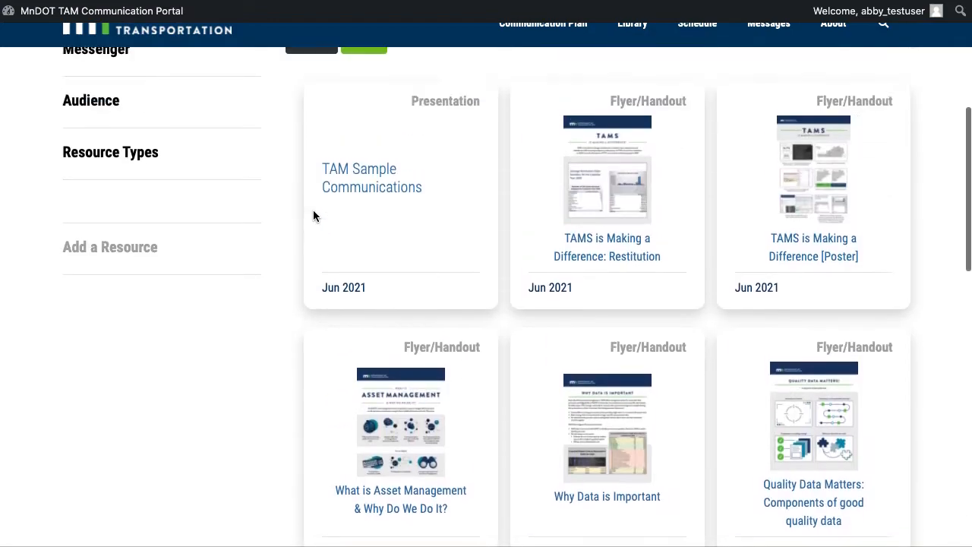
pyautogui.click(129, 249)
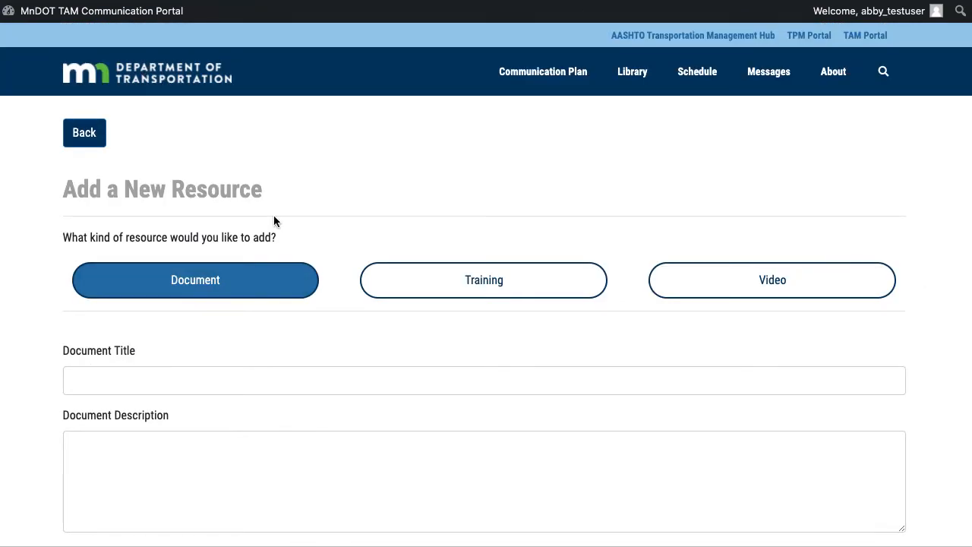
pyautogui.scroll(-5, 273, 220)
pyautogui.scroll(5, 265, 197)
pyautogui.scroll(-1, 269, 198)
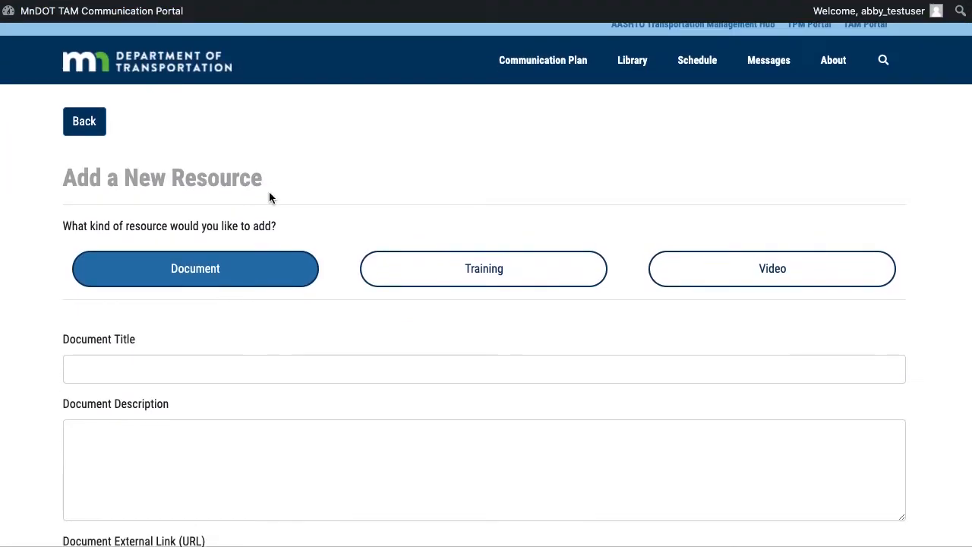
pyautogui.scroll(1, 268, 197)
pyautogui.scroll(-15, 268, 198)
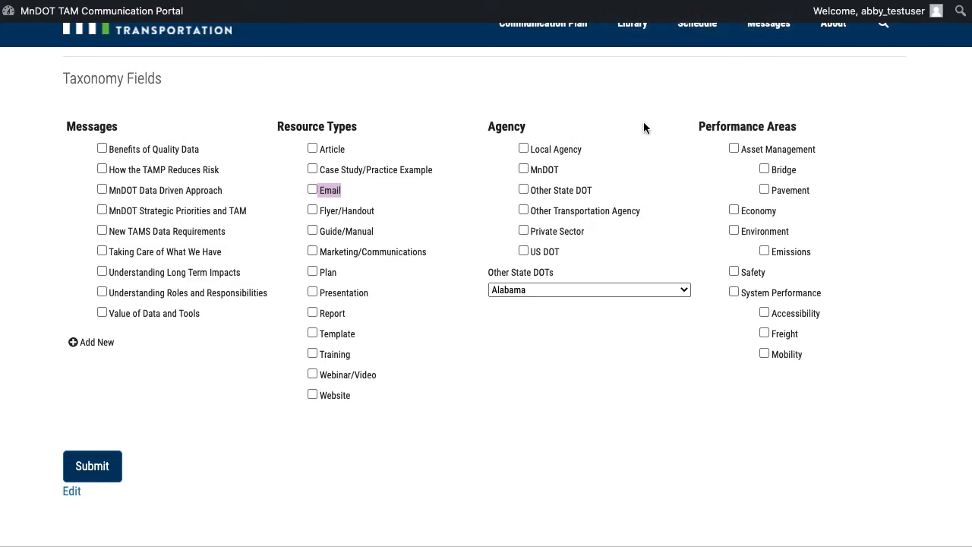
pyautogui.scroll(15, 643, 128)
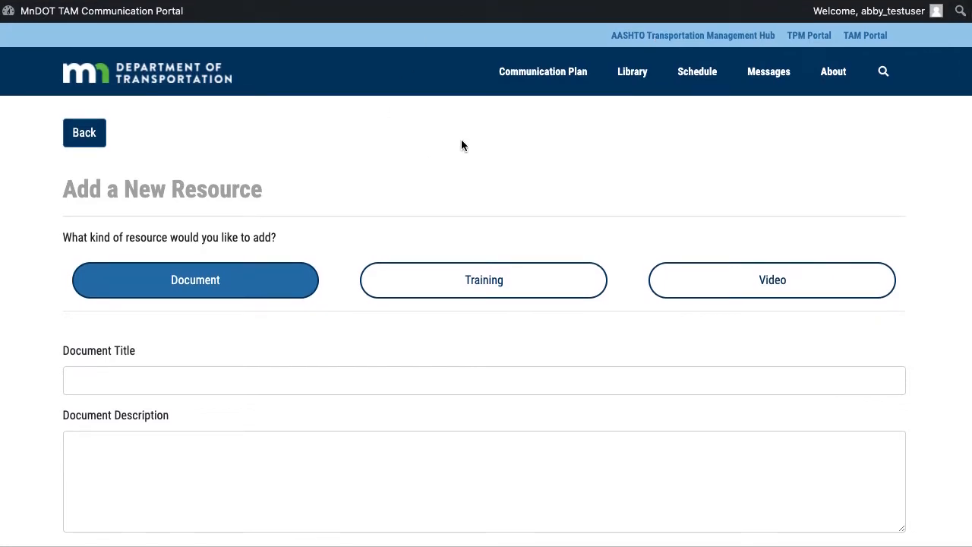
pyautogui.scroll(-15, 640, 278)
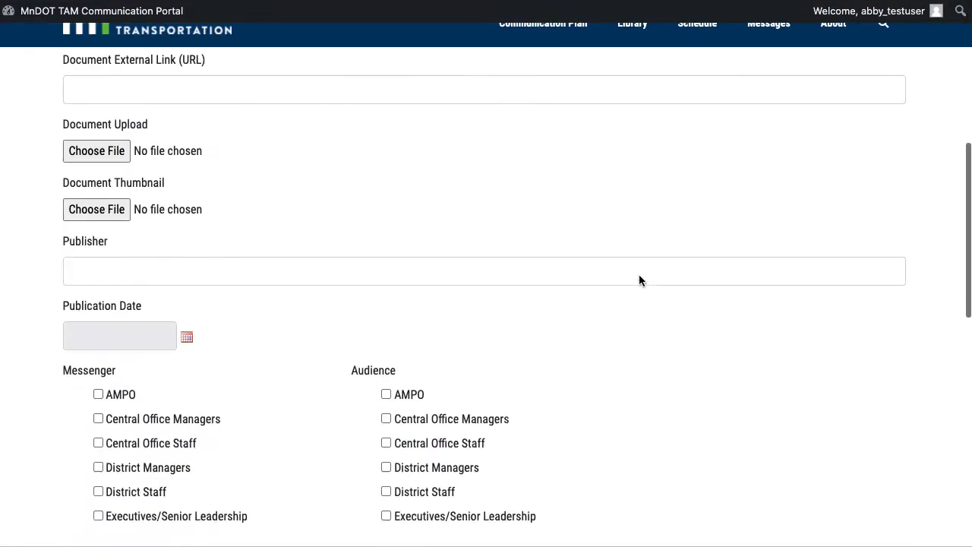
# Step: View the Stage 1 Steps of Event Sets, and examine the Stage 2 communication sessions on the public Schedule page
pyautogui.click(553, 174)
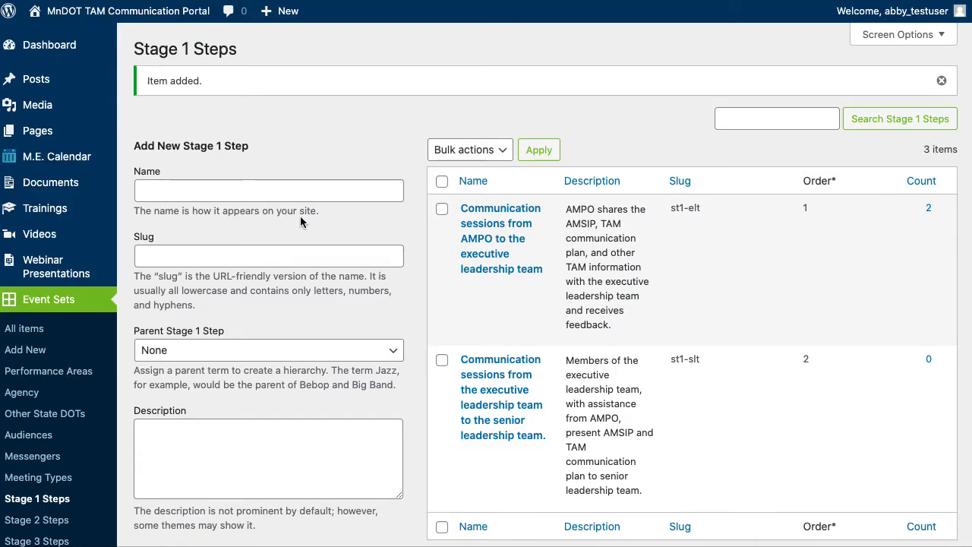
pyautogui.scroll(-3, 301, 218)
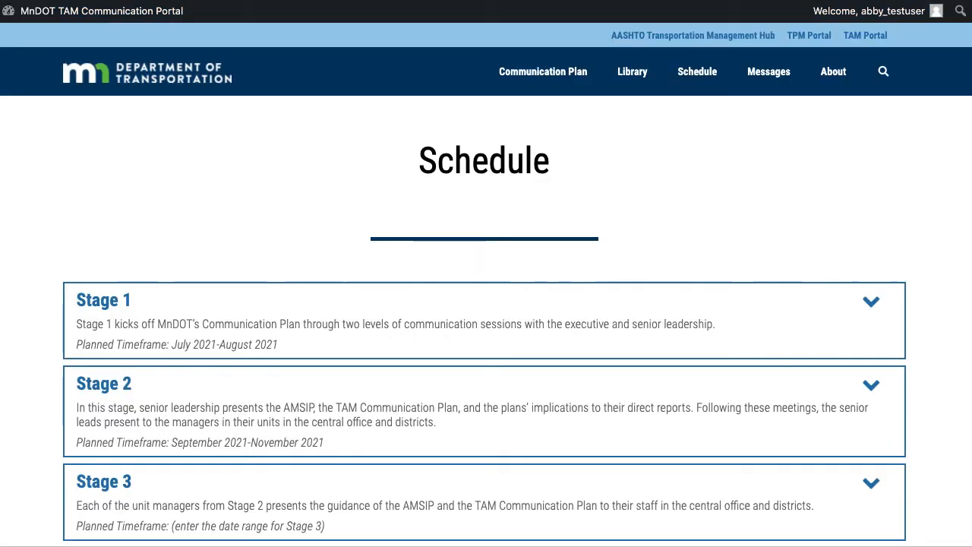
pyautogui.scroll(-4, 421, 136)
pyautogui.click(871, 262)
pyautogui.scroll(-1, 764, 371)
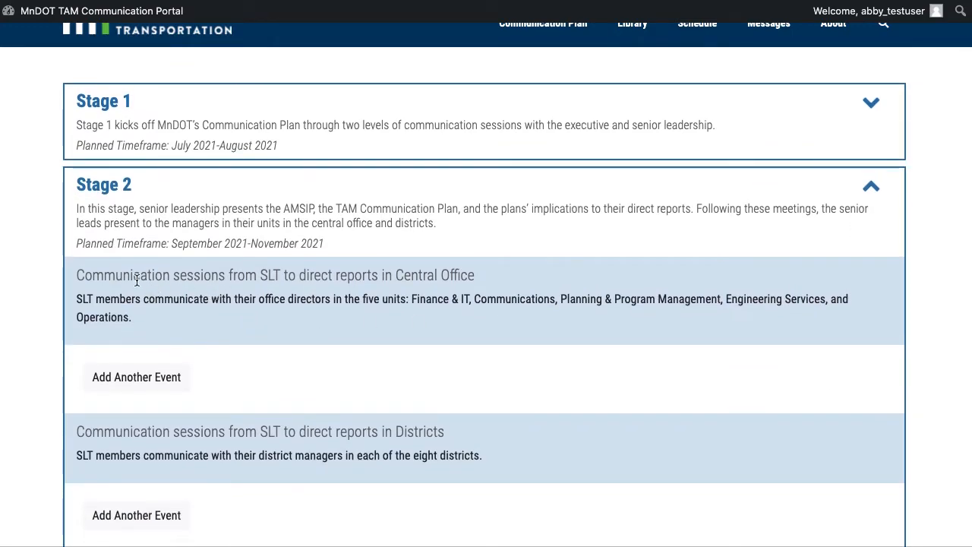
pyautogui.moveTo(479, 275); pyautogui.dragTo(99, 268)
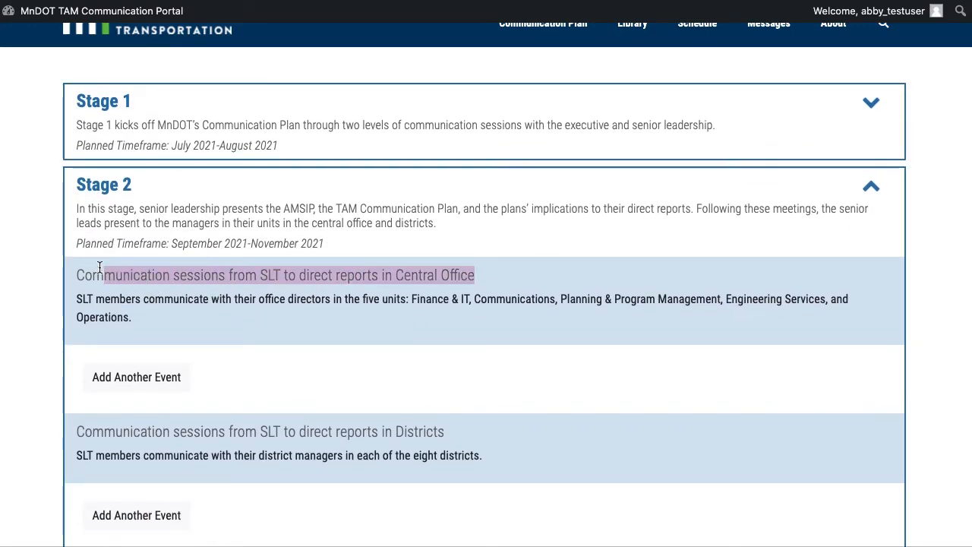
pyautogui.scroll(-2, 445, 278)
pyautogui.click(440, 302)
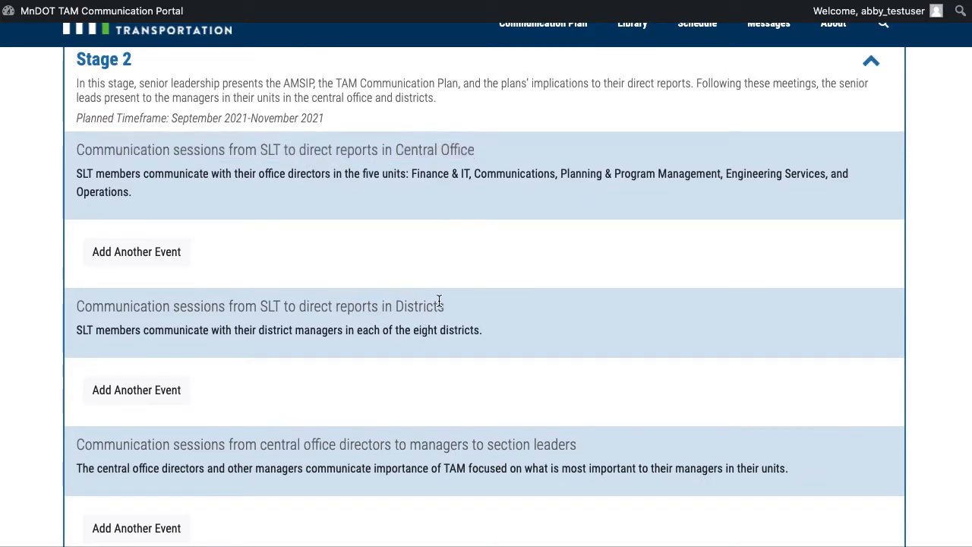
pyautogui.moveTo(440, 301); pyautogui.dragTo(244, 304)
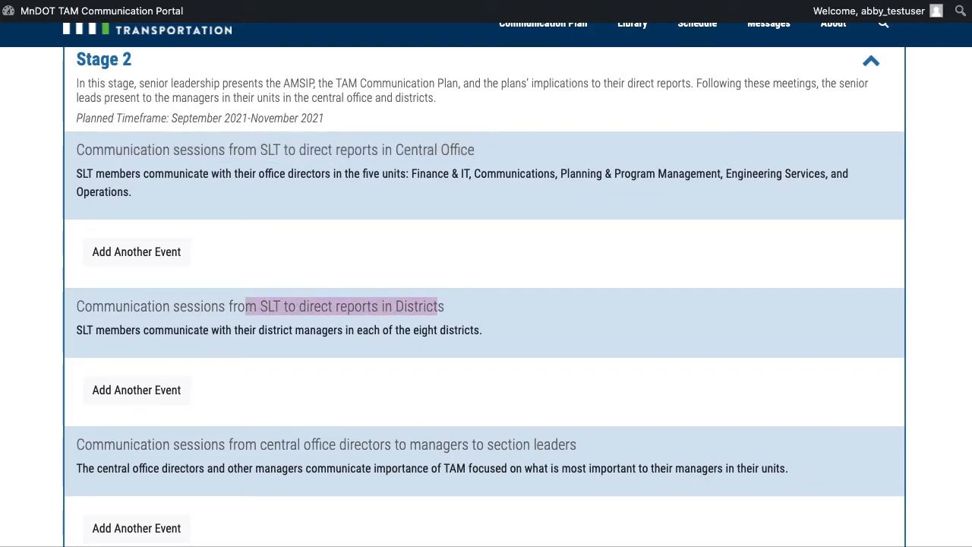
pyautogui.scroll(-4, 633, 304)
pyautogui.scroll(4, 633, 304)
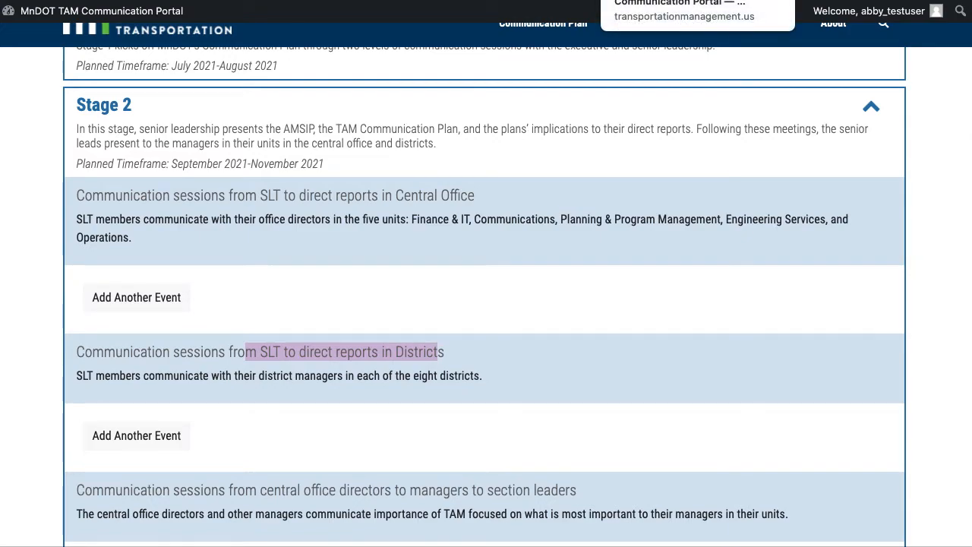
# Step: Return to the Stage 1 Steps admin page and enter "Communicate with everyone" as the new step's name
pyautogui.click(668, 1)
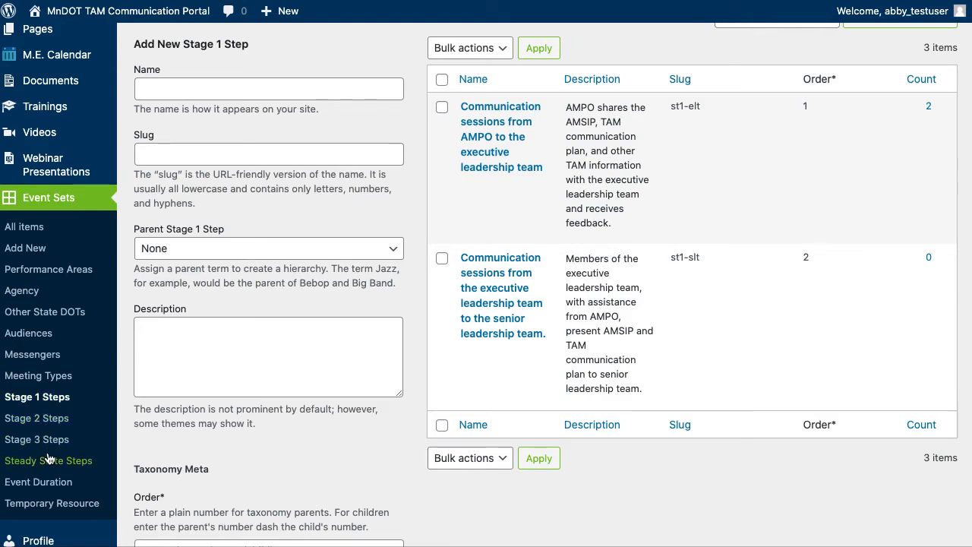
pyautogui.scroll(1, 169, 373)
pyautogui.scroll(4, 170, 376)
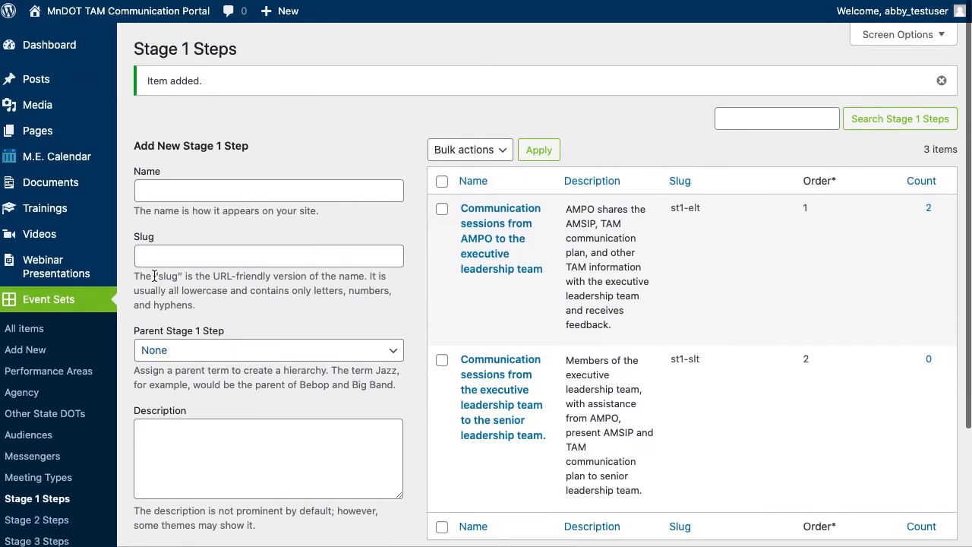
pyautogui.click(164, 189)
pyautogui.write('Communicate with everyone')
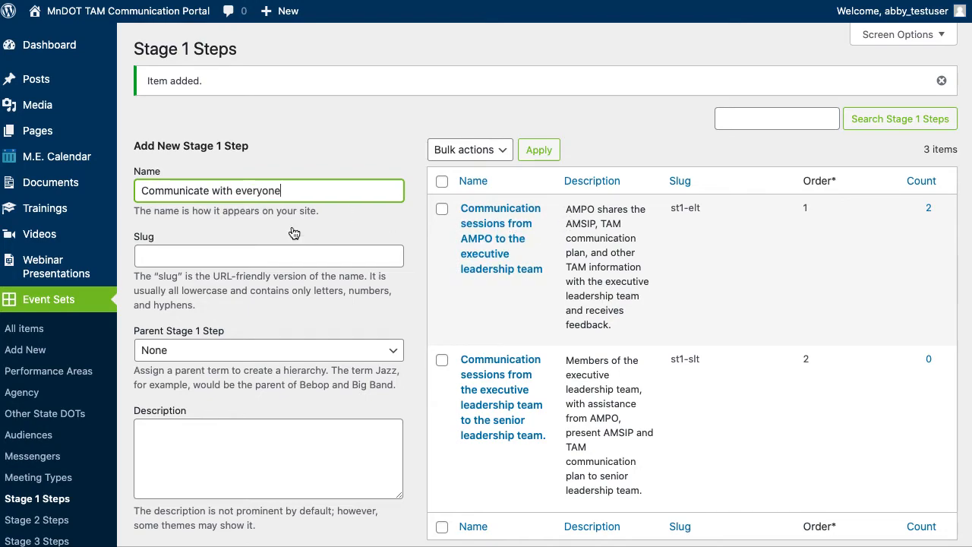
pyautogui.moveTo(305, 187); pyautogui.dragTo(137, 190)
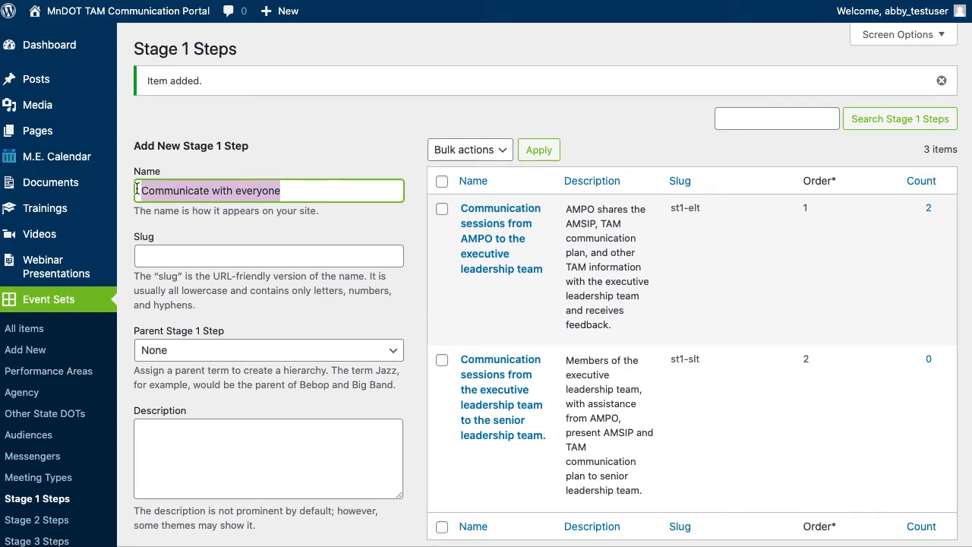
# Step: Copy the description of the AMPO to executive leadership team step into the new Stage 1 step's Description
pyautogui.click(228, 438)
pyautogui.scroll(-5, 228, 438)
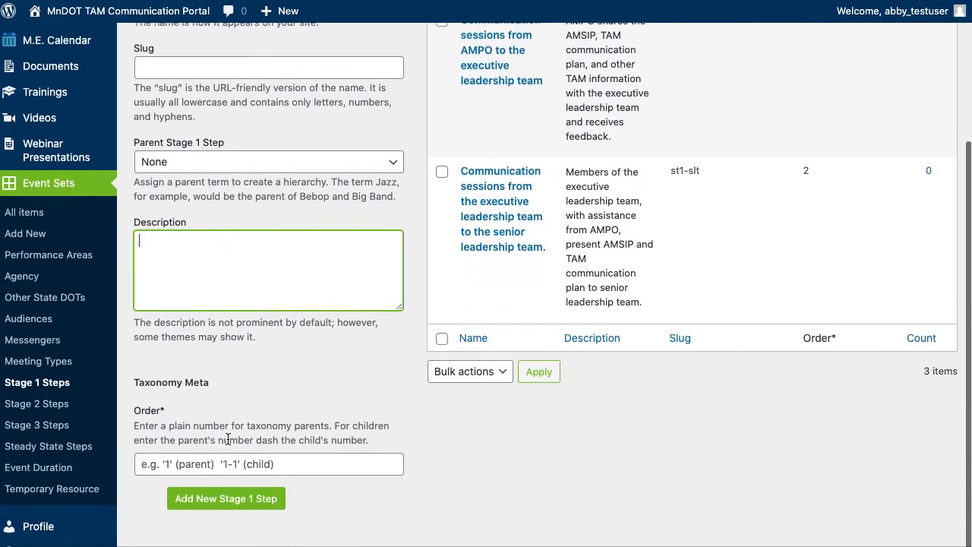
pyautogui.scroll(2, 228, 438)
pyautogui.moveTo(565, 99); pyautogui.dragTo(638, 216)
pyautogui.hotkey('ctrl', 'c')
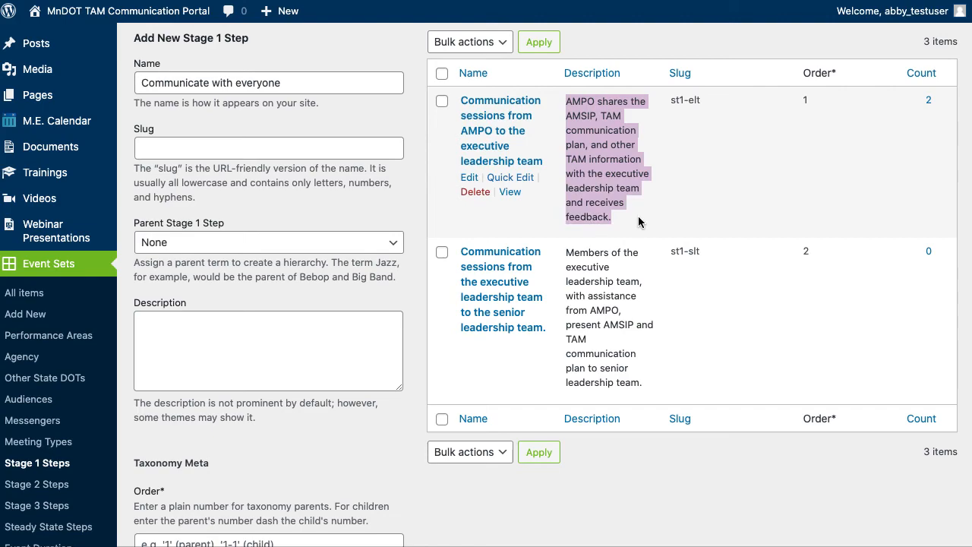
pyautogui.click(209, 353)
pyautogui.hotkey('ctrl', 'v')
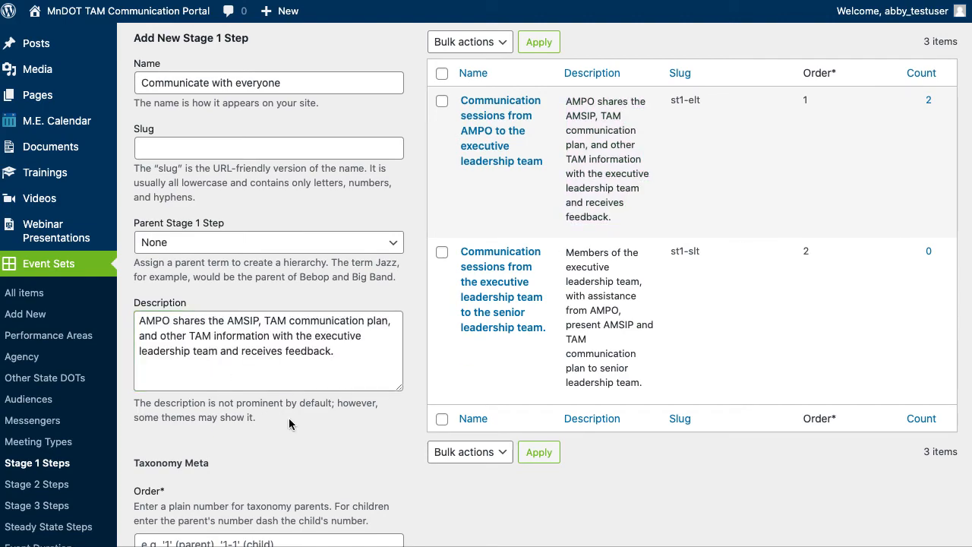
# Step: Check the existing steps' order numbers, set the new step's Order to 3, and add it to the Stage 1 Steps
pyautogui.scroll(-2, 248, 399)
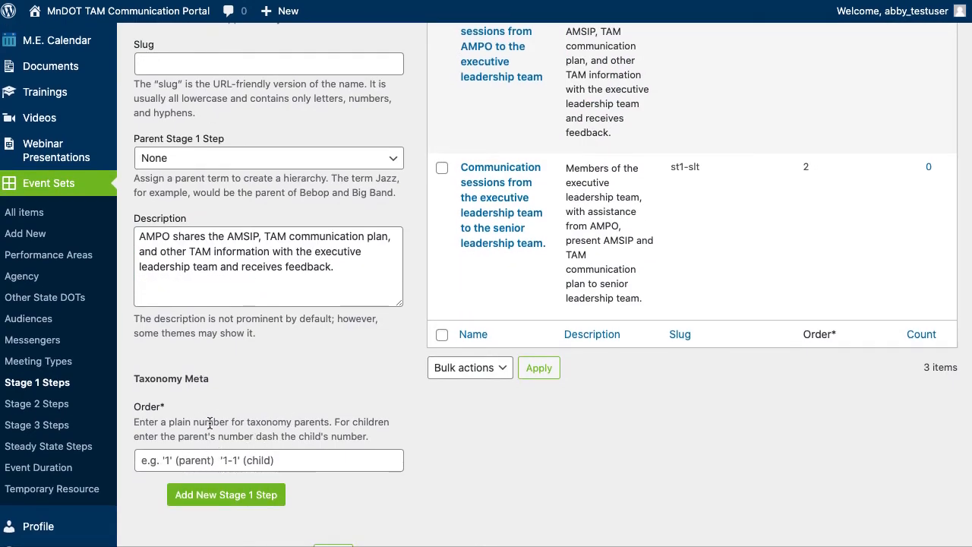
pyautogui.scroll(2, 210, 423)
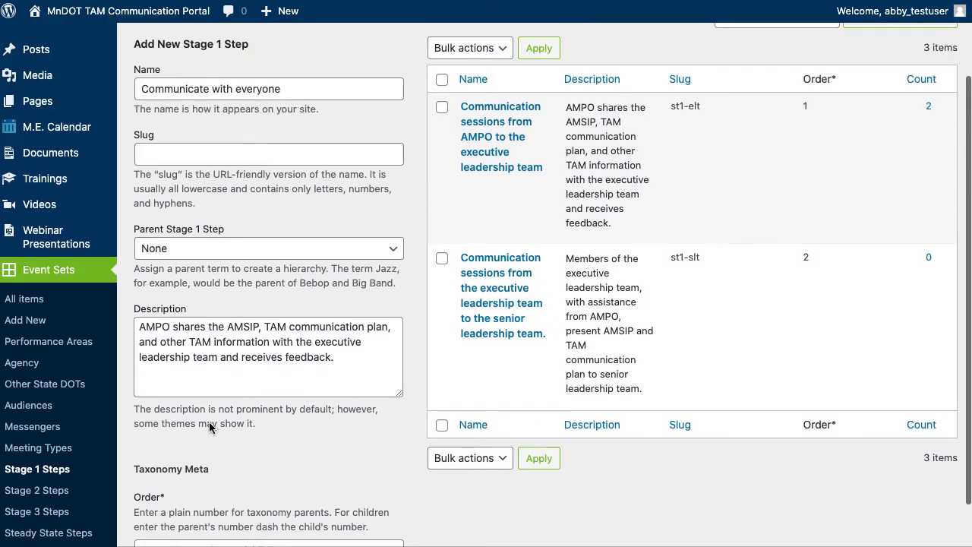
pyautogui.scroll(-2, 272, 365)
pyautogui.scroll(2, 272, 364)
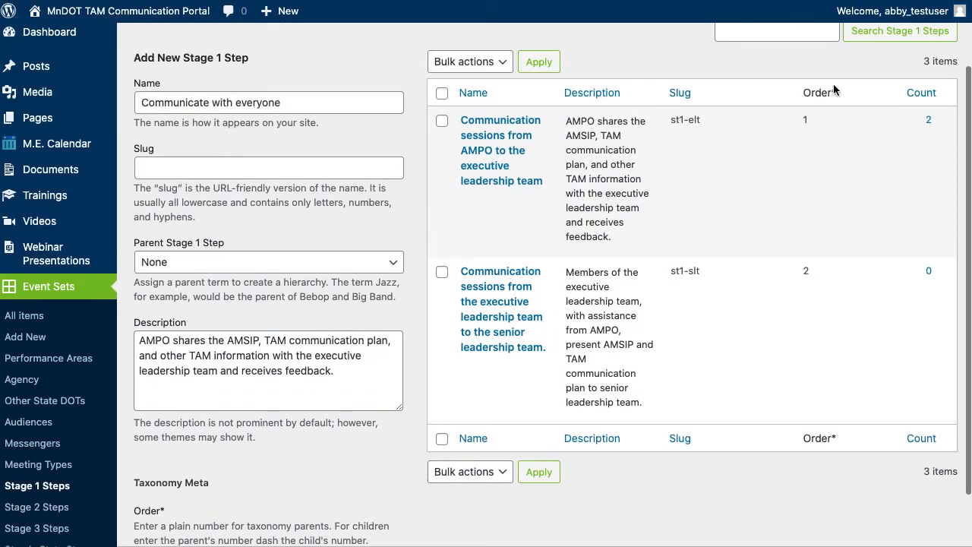
pyautogui.moveTo(805, 116); pyautogui.dragTo(811, 279)
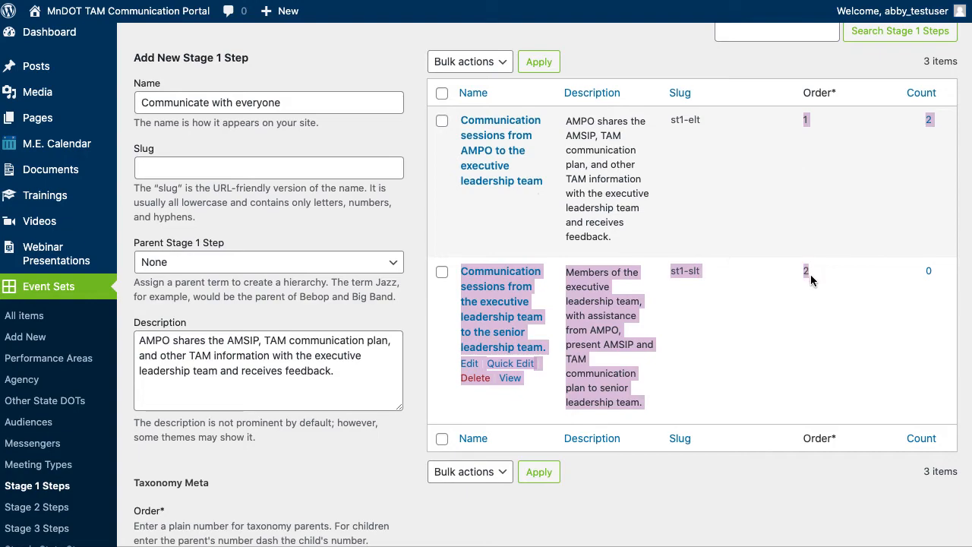
pyautogui.moveTo(810, 240); pyautogui.dragTo(813, 121)
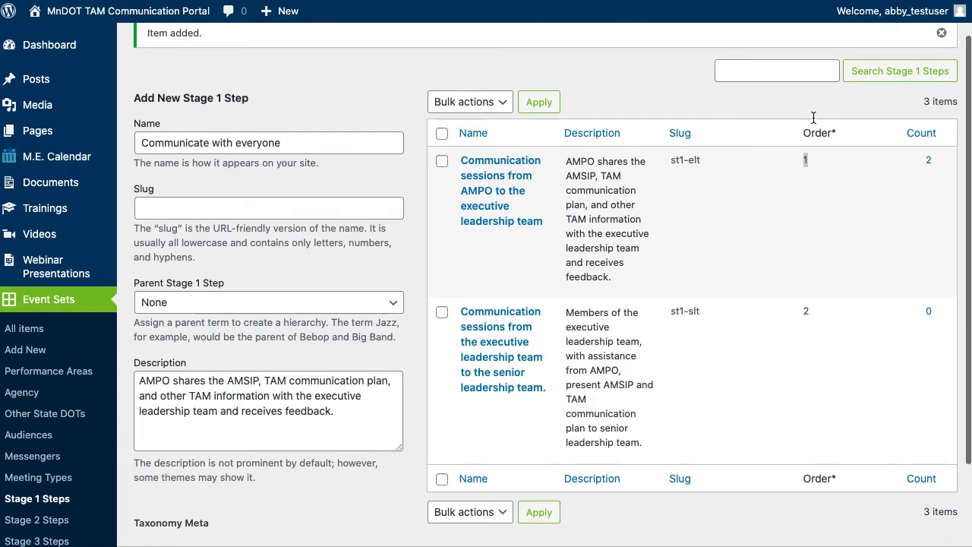
pyautogui.scroll(-2, 812, 117)
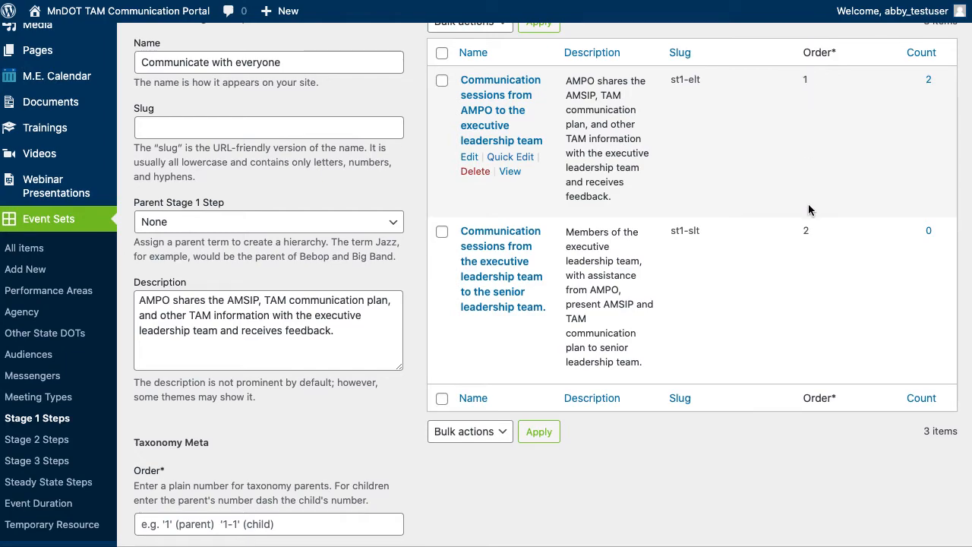
pyautogui.scroll(-2, 297, 377)
pyautogui.click(256, 459)
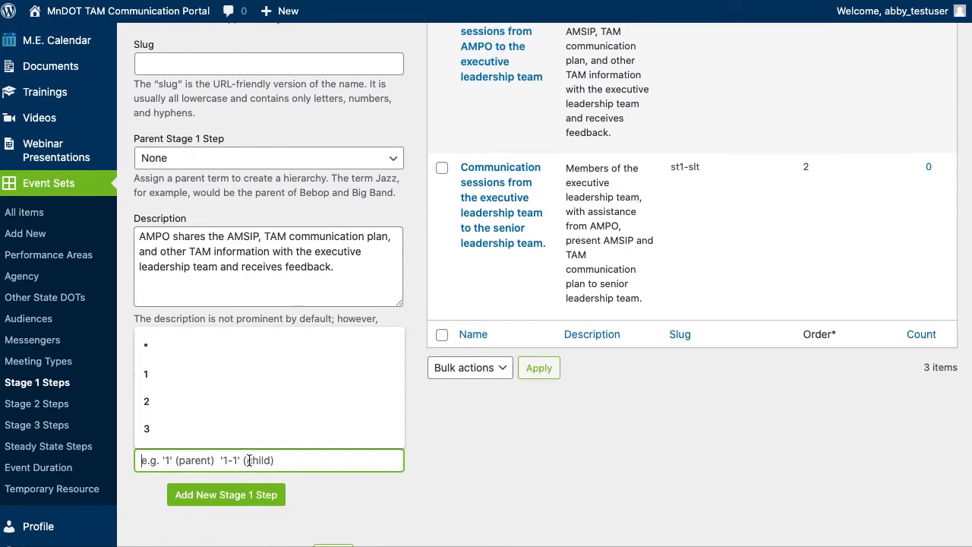
pyautogui.write('3')
pyautogui.click(238, 495)
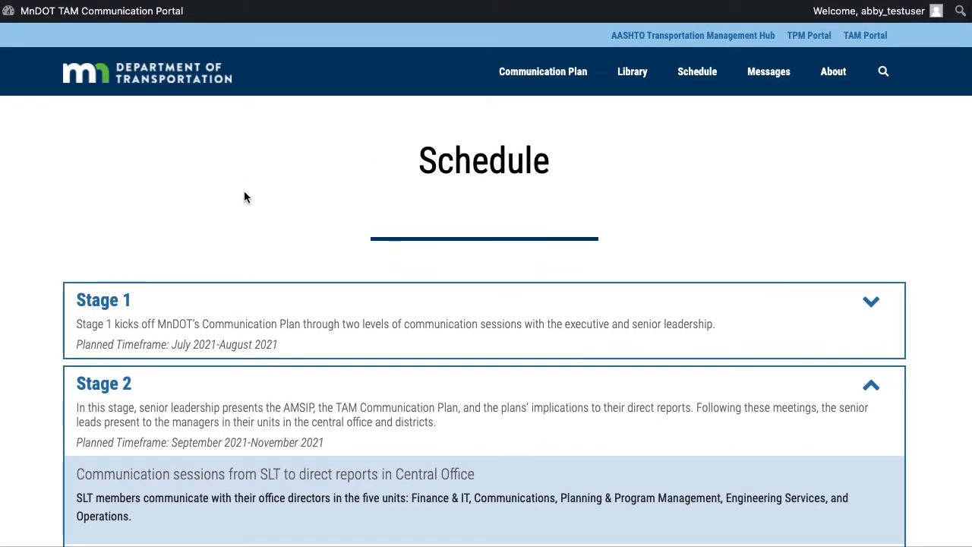
# Step: Reload the public Schedule page and expand Stage 1 to examine the "Communicate with everyone" section
pyautogui.press('super+r')
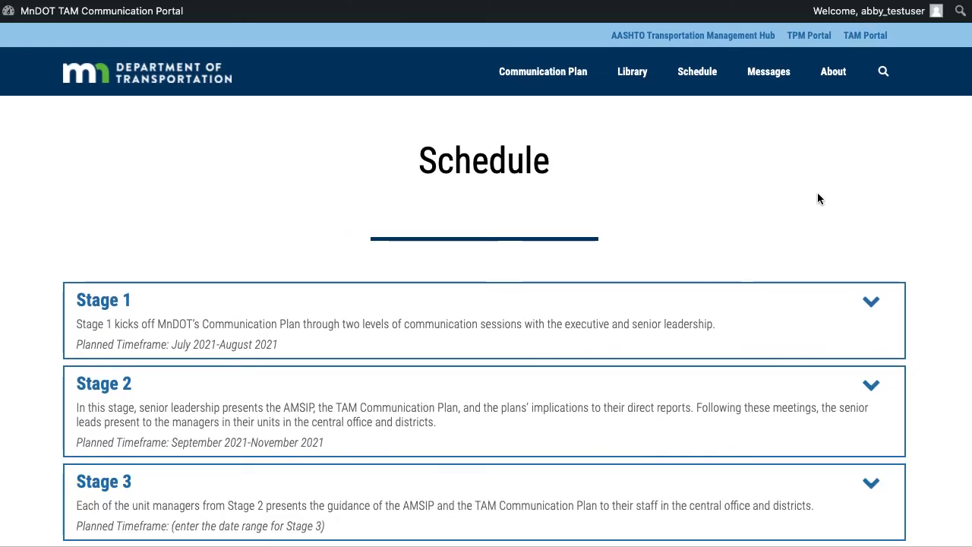
pyautogui.click(875, 305)
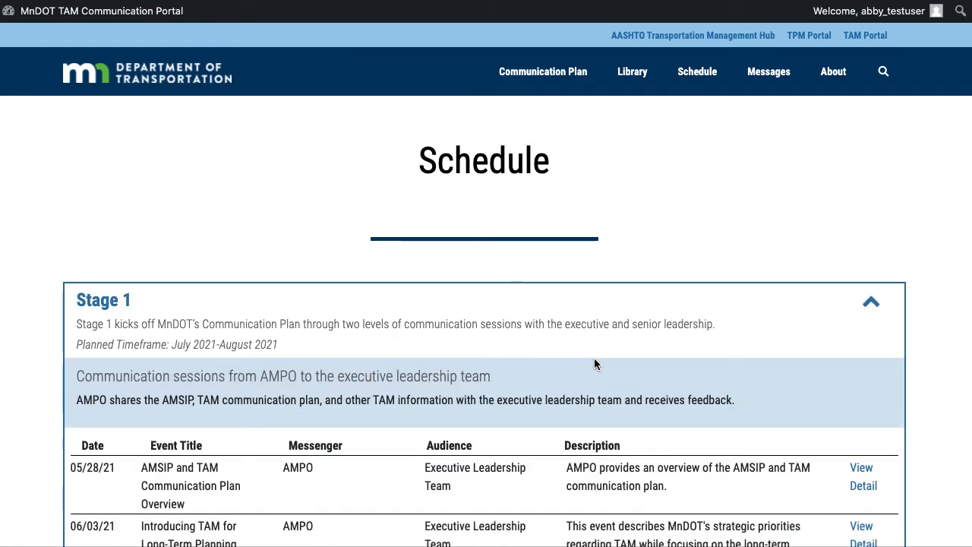
pyautogui.scroll(-5, 593, 357)
pyautogui.scroll(-5, 482, 178)
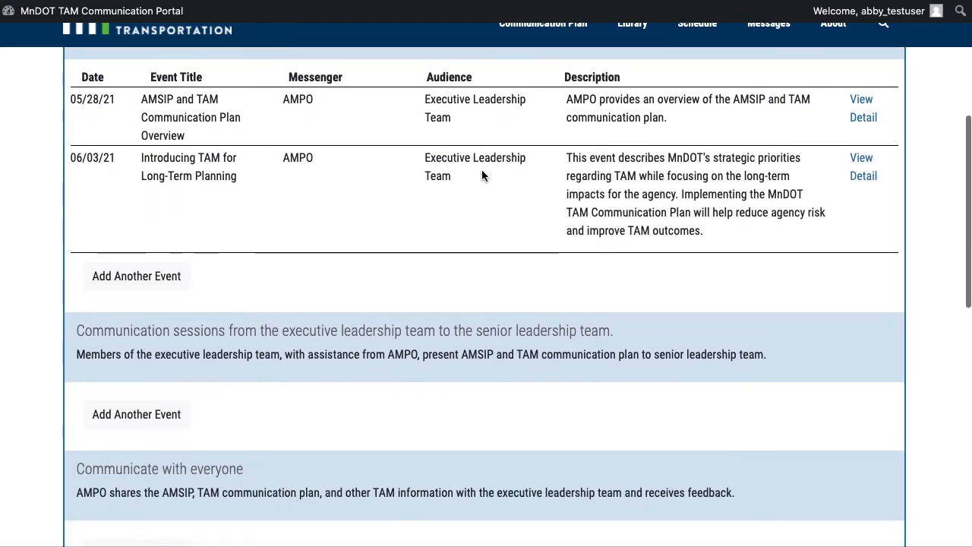
pyautogui.scroll(-3, 481, 169)
pyautogui.moveTo(85, 307); pyautogui.dragTo(349, 328)
pyautogui.click(349, 328)
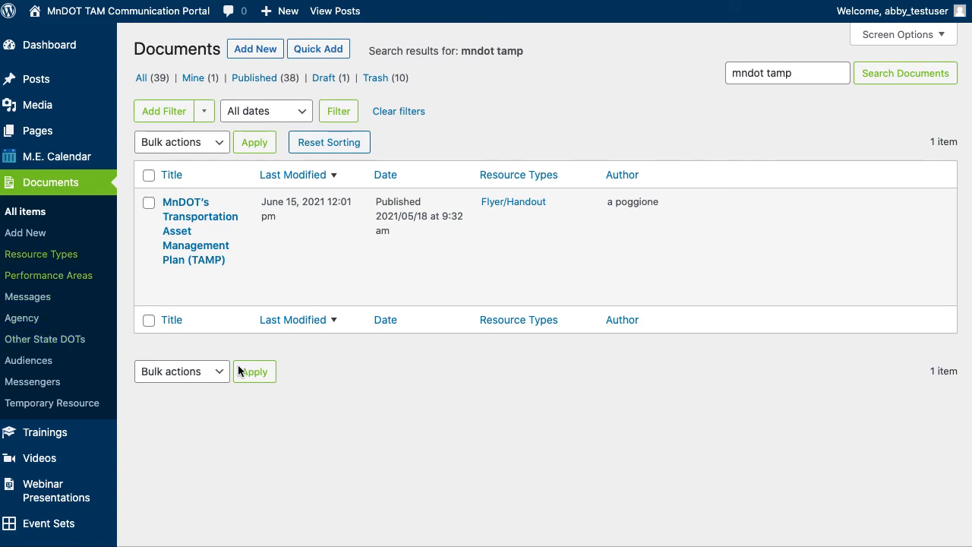
# Step: Return to the admin console's Documents list and open the Dashboard home page
pyautogui.scroll(-2, 386, 461)
pyautogui.scroll(2, 387, 461)
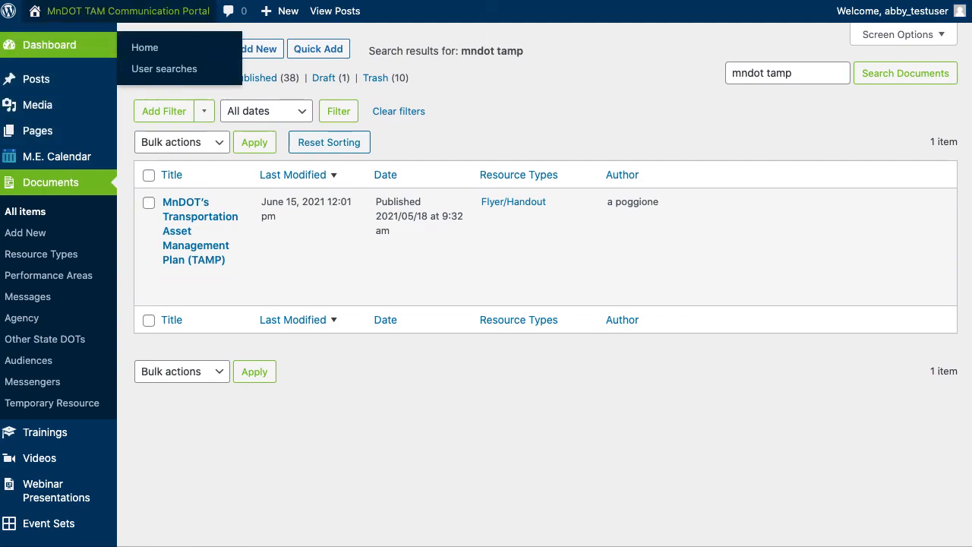
pyautogui.click(49, 44)
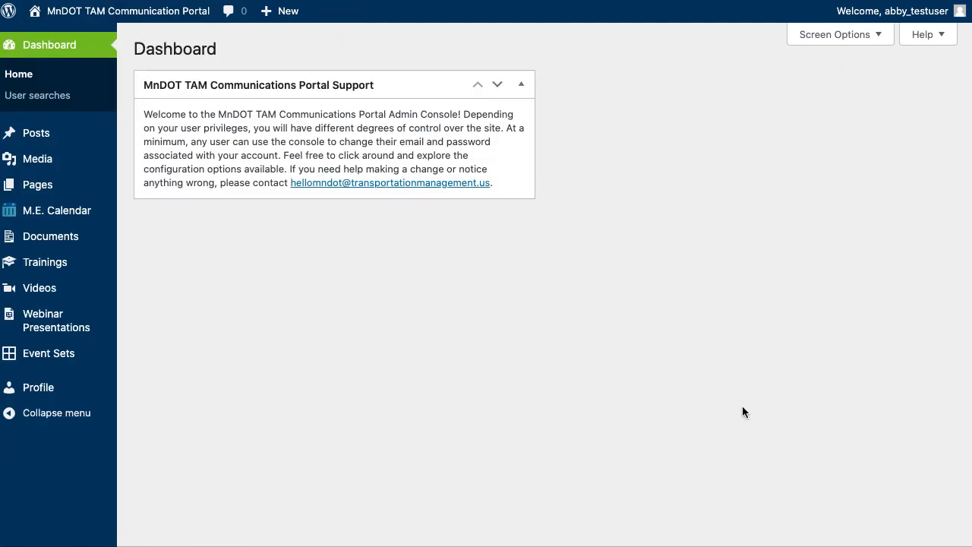